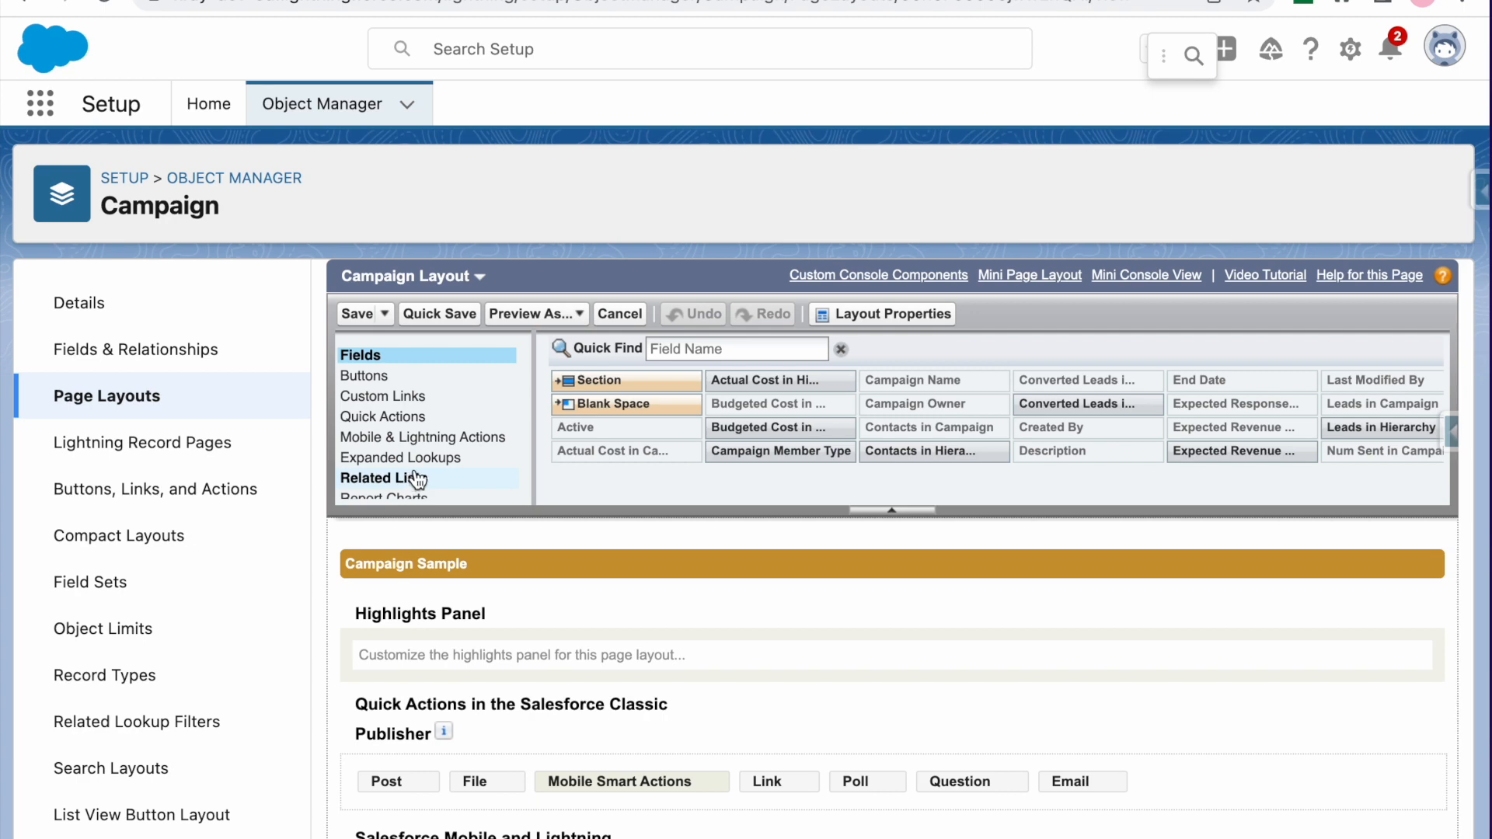
Show the related lists available for the Campaign Layout and review those already placed on it.
{"action": "left_click", "coordinate": [413, 479]}
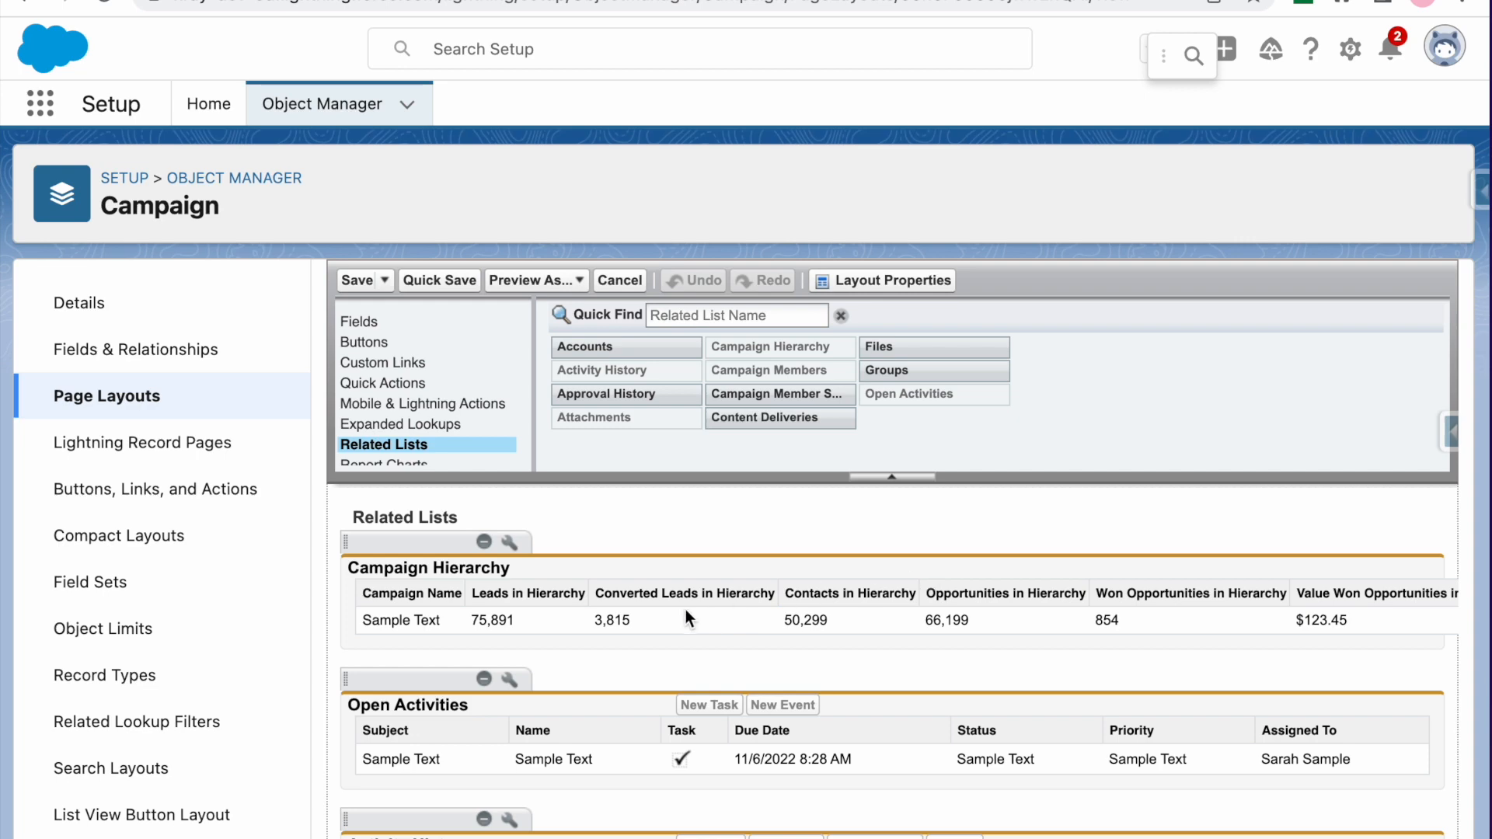
{"action": "scroll", "coordinate": [657, 720], "scroll_direction": "down", "scroll_amount": 3}
{"action": "scroll", "coordinate": [658, 720], "scroll_direction": "up", "scroll_amount": 5}
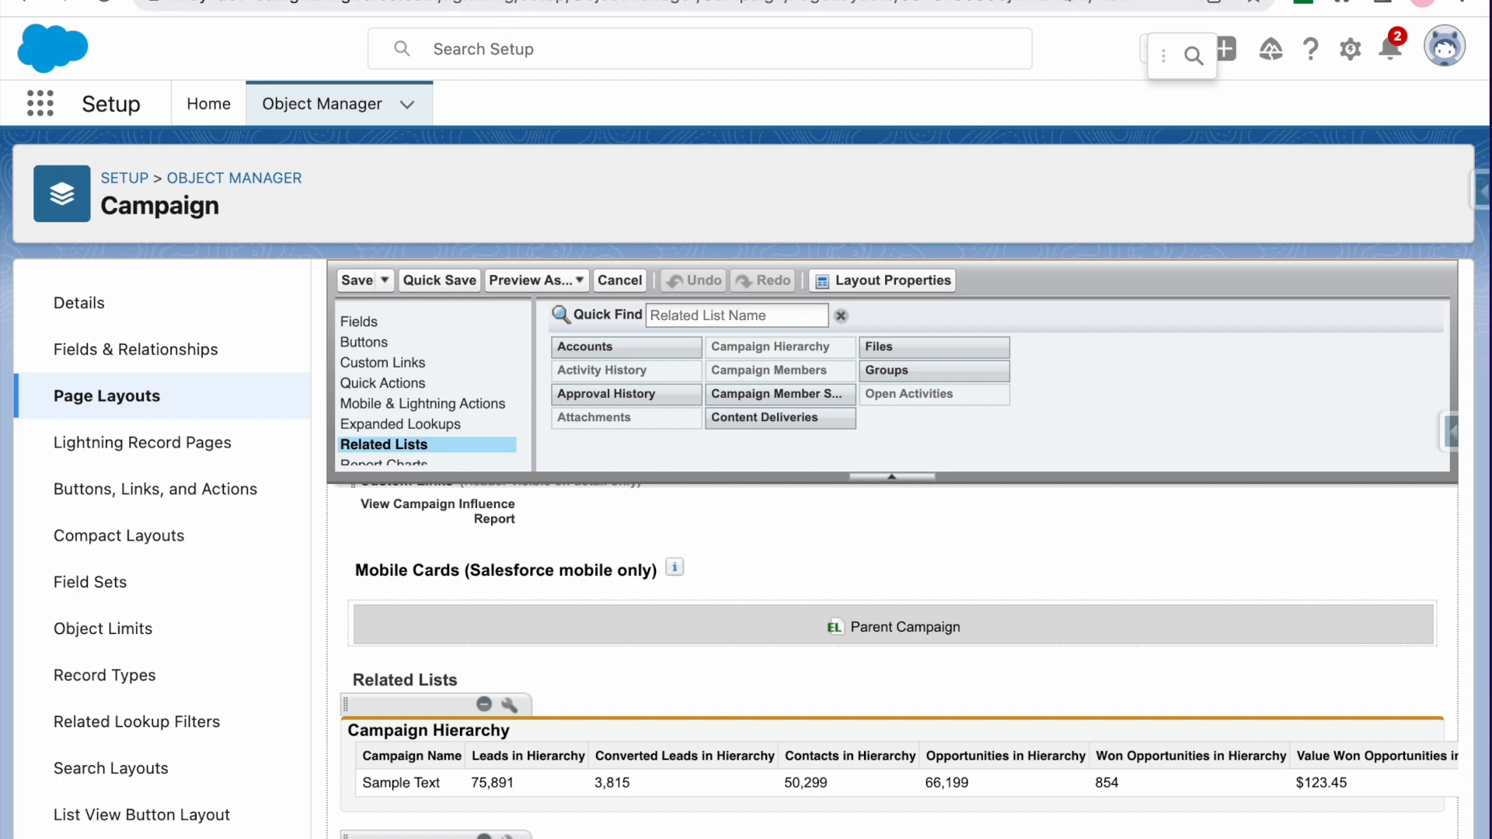
Find the Campaign Influence Settings in Setup, set Campaign Influence to Disabled and save the change.
{"action": "left_click", "coordinate": [560, 1]}
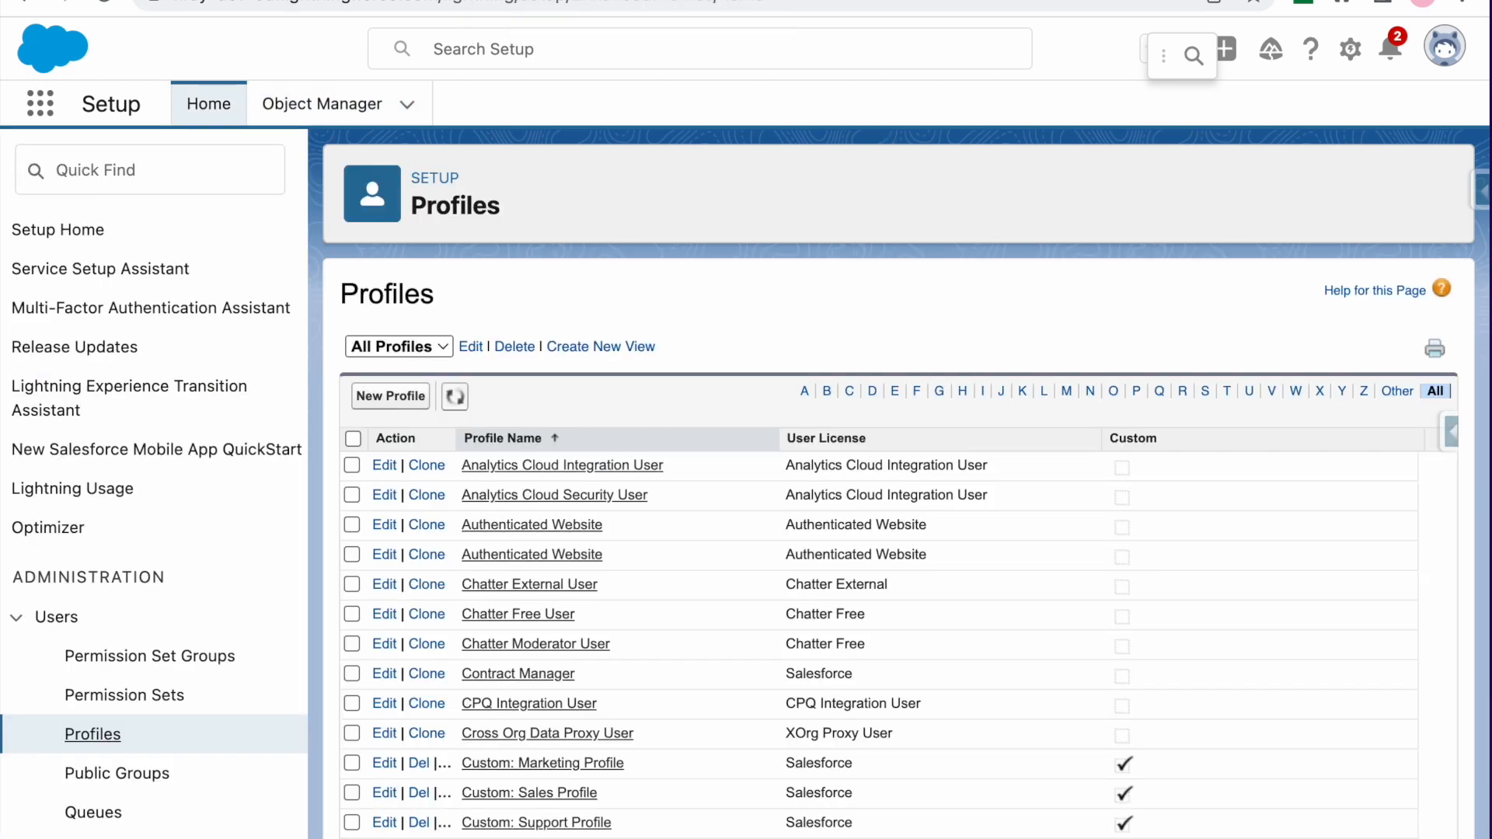
{"action": "left_click", "coordinate": [138, 168]}
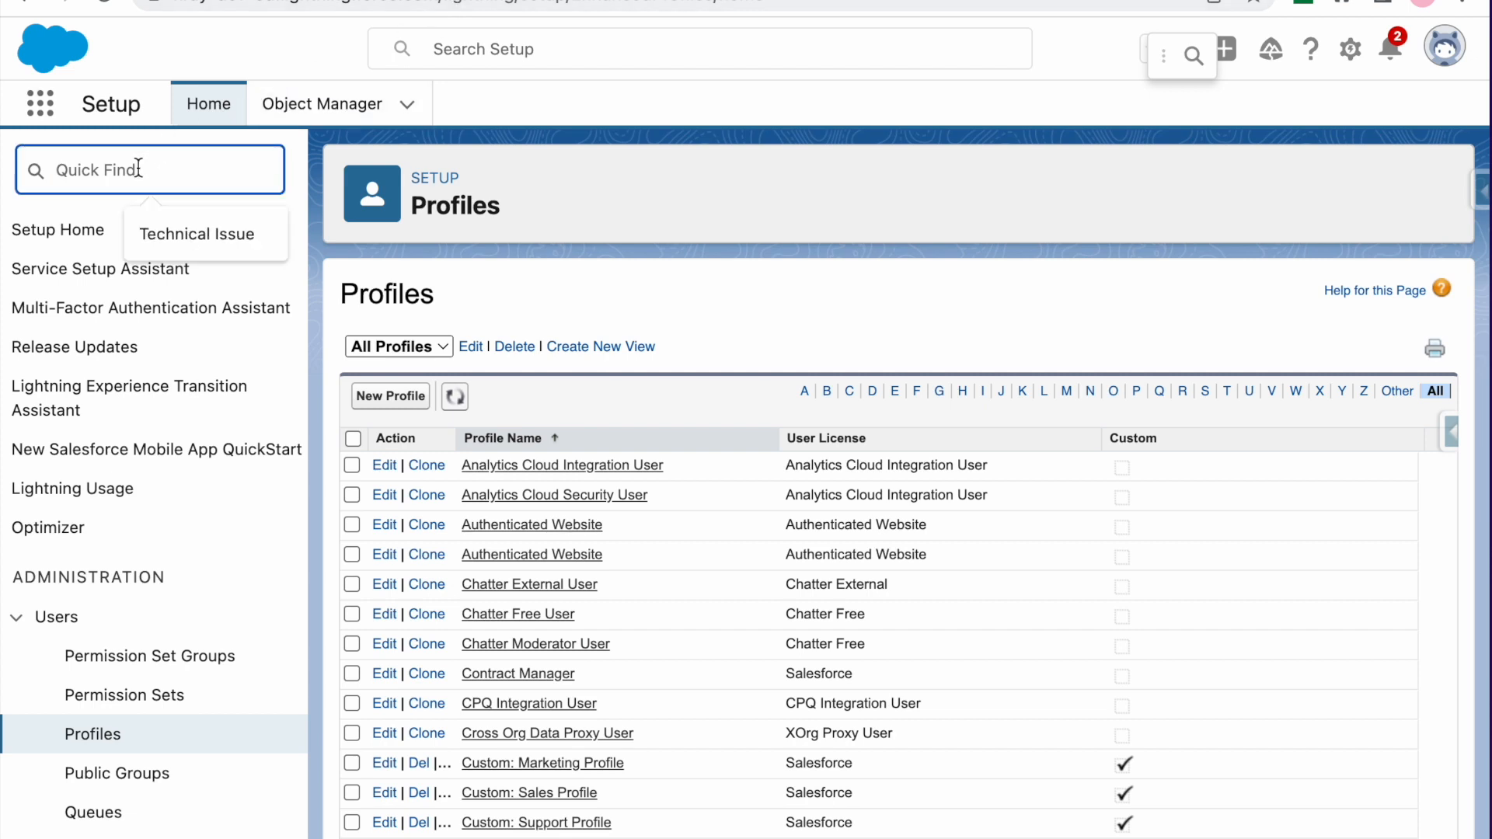
{"action": "type", "text": "camp"}
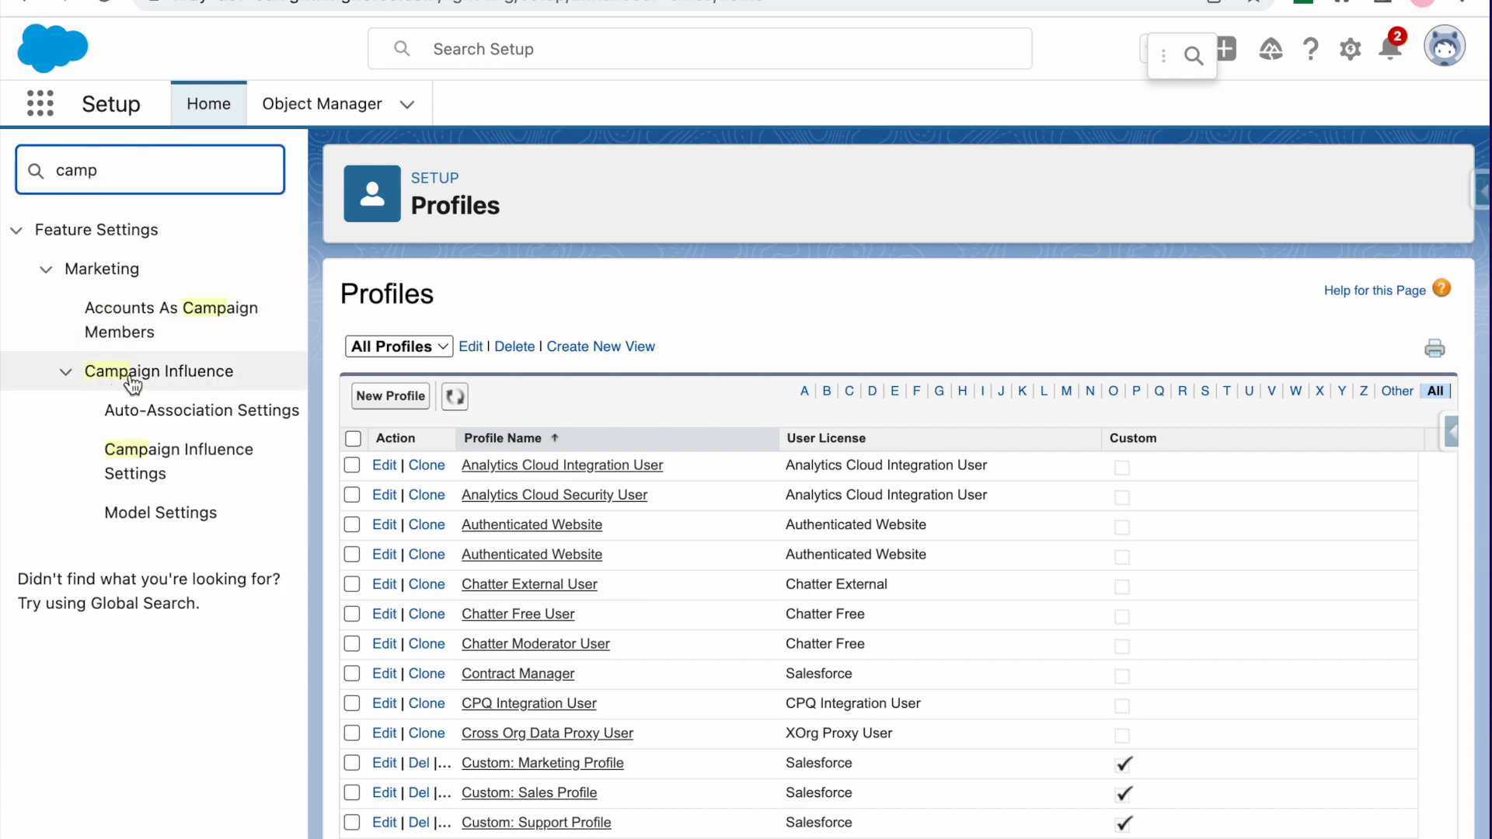
{"action": "left_click", "coordinate": [137, 473]}
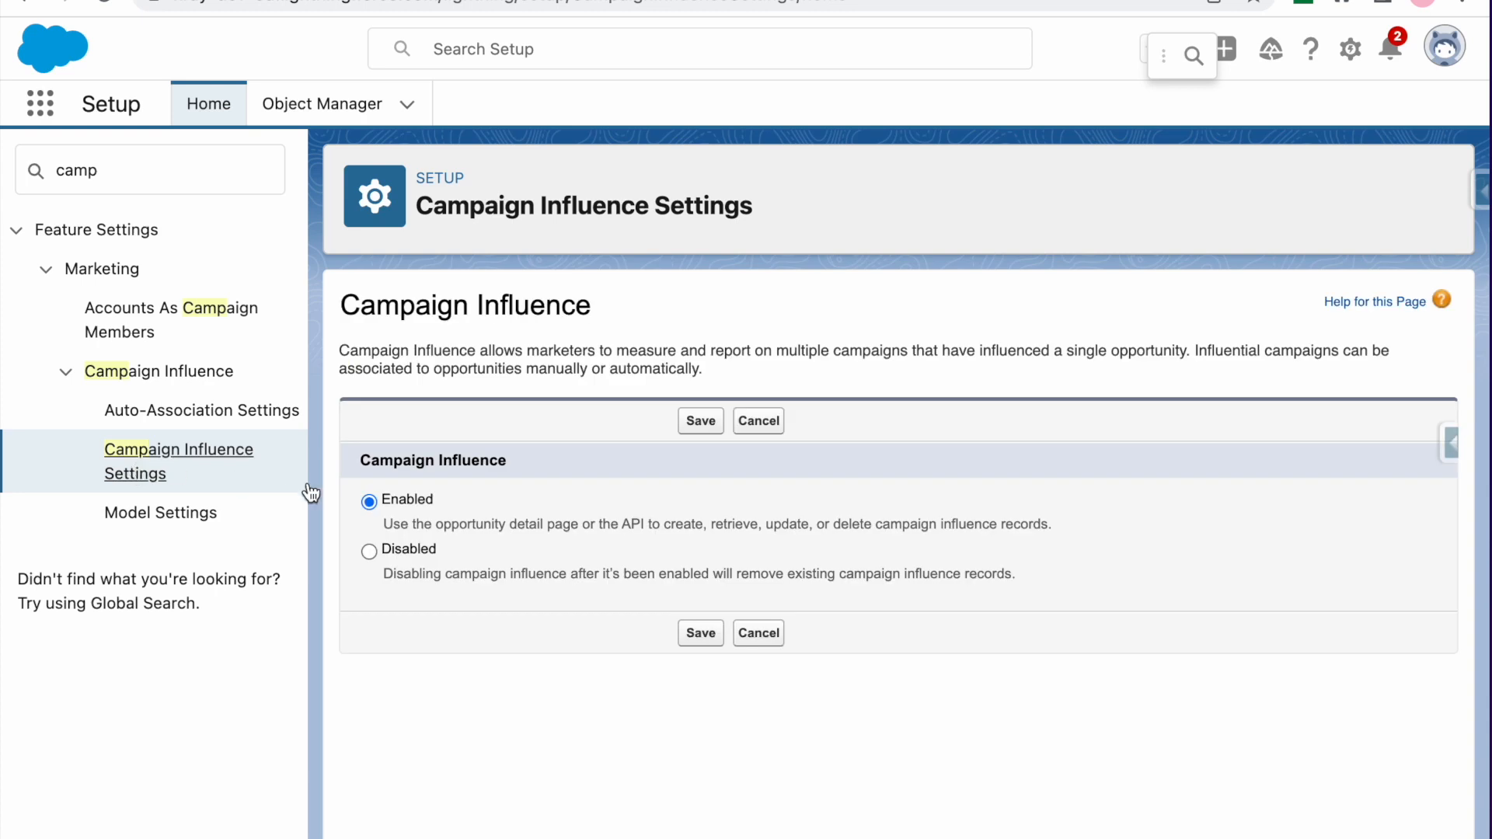
{"action": "left_click", "coordinate": [370, 551]}
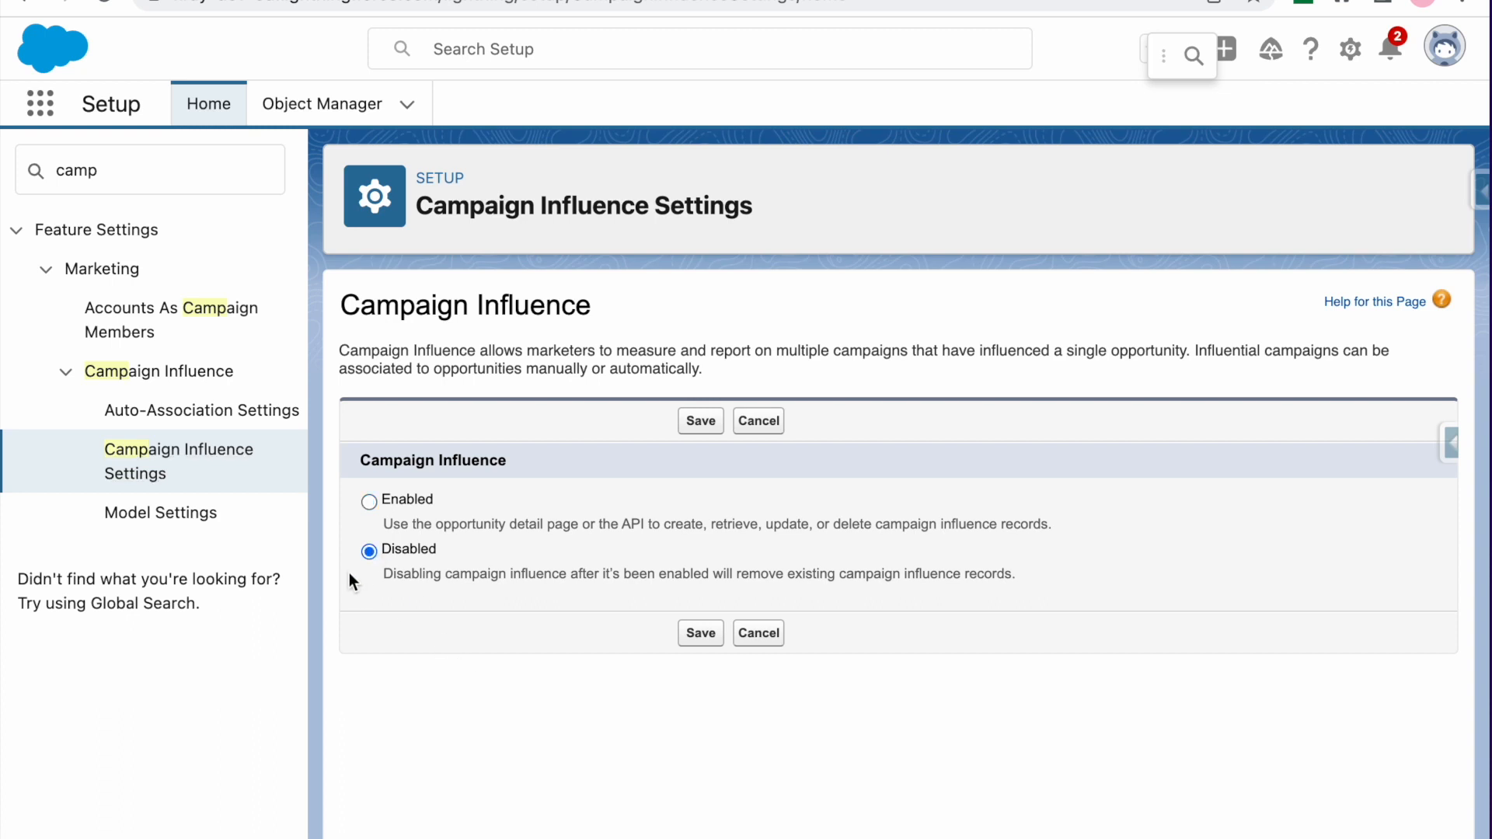
{"action": "left_click", "coordinate": [700, 634]}
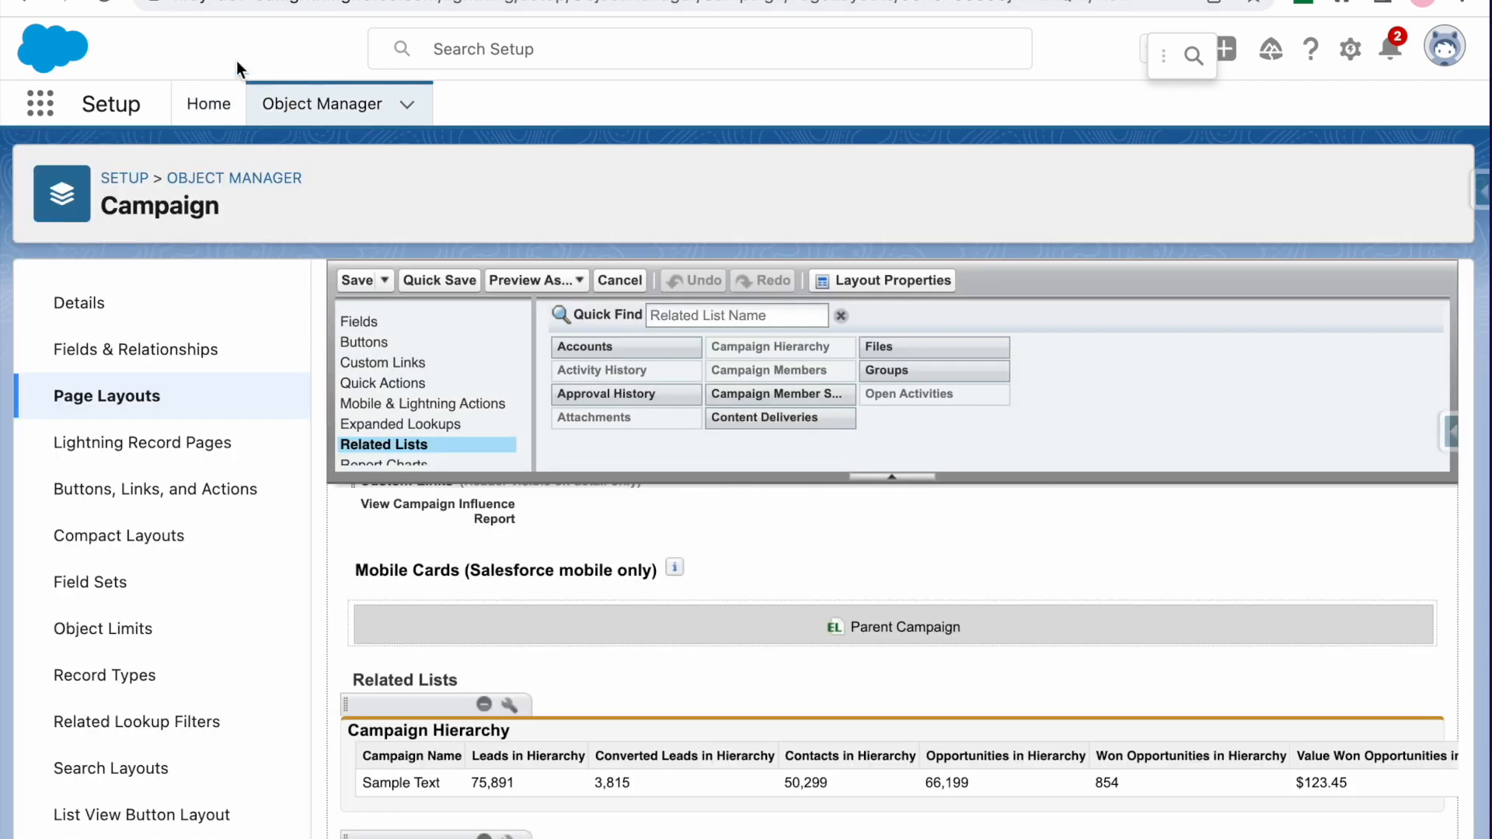
Remove the Opportunities related list from the Campaign Layout, add it back above Attachments, and save, overwriting users' related list customizations.
{"action": "left_click", "coordinate": [114, 2]}
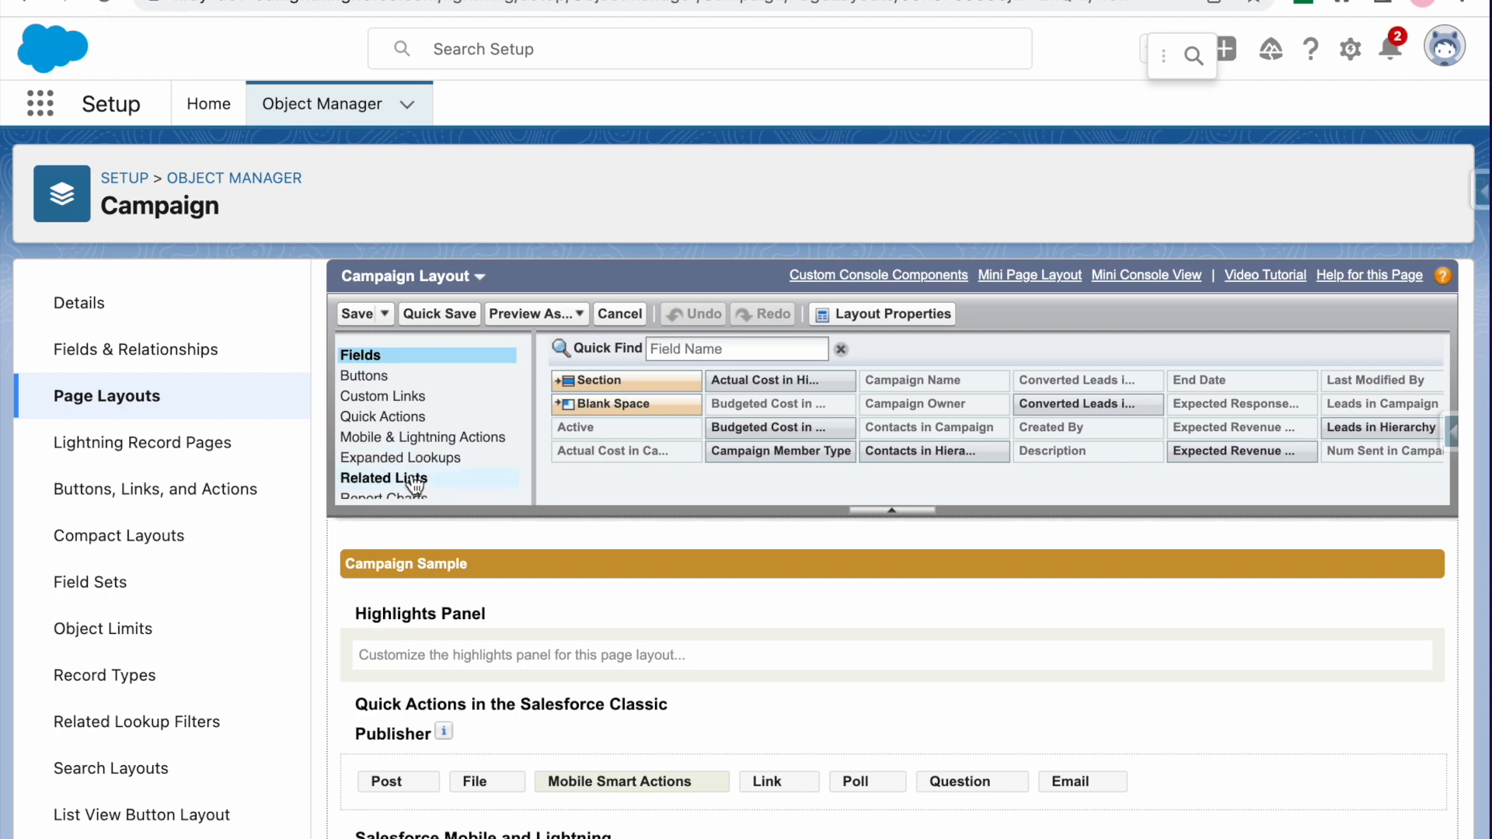
{"action": "scroll", "coordinate": [413, 477], "scroll_direction": "down", "scroll_amount": 5}
{"action": "scroll", "coordinate": [413, 476], "scroll_direction": "down", "scroll_amount": 10}
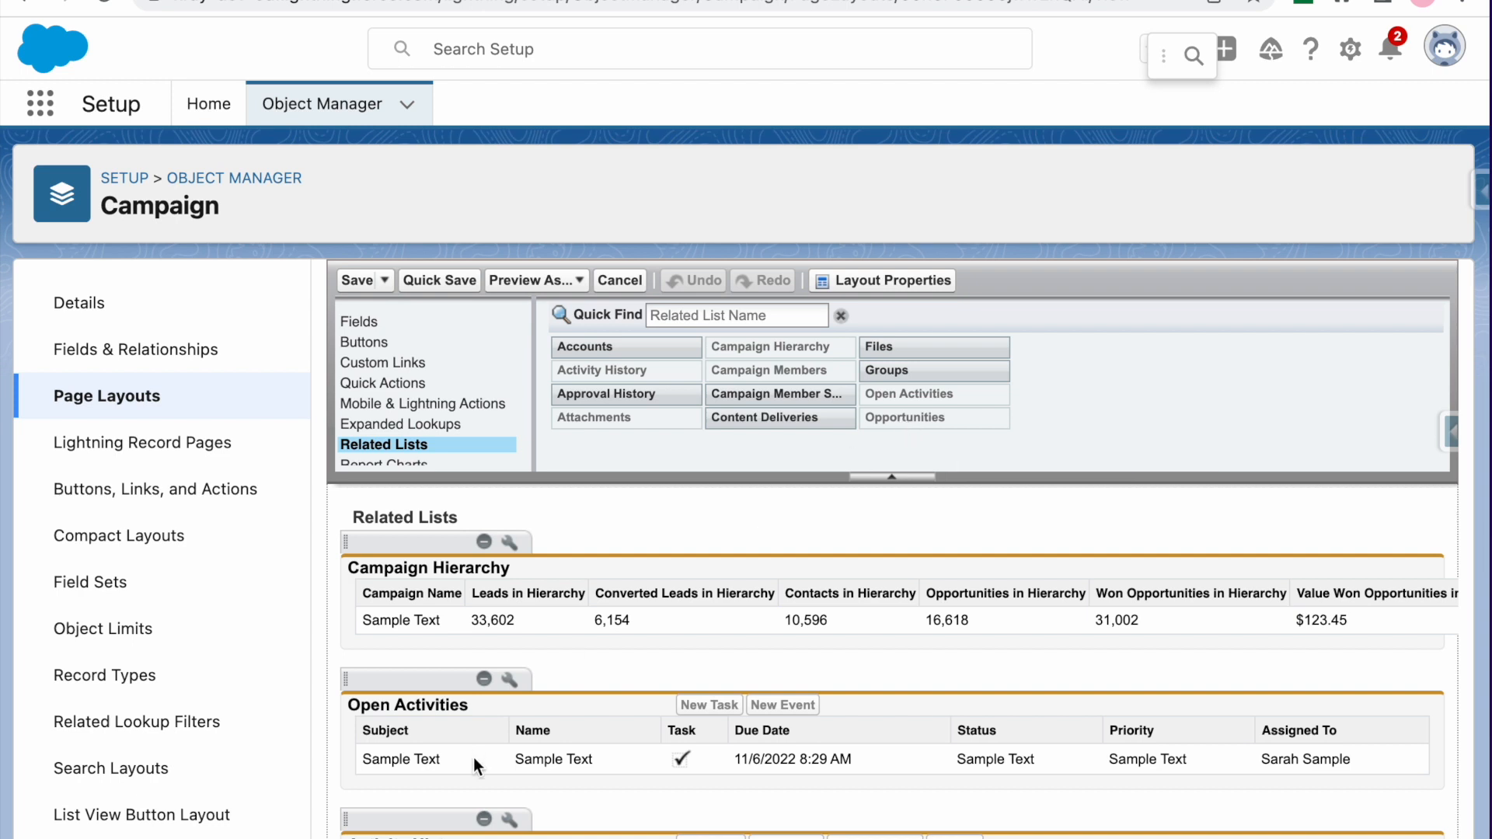
{"action": "scroll", "coordinate": [555, 825], "scroll_direction": "down", "scroll_amount": 1}
{"action": "scroll", "coordinate": [556, 825], "scroll_direction": "down", "scroll_amount": 4}
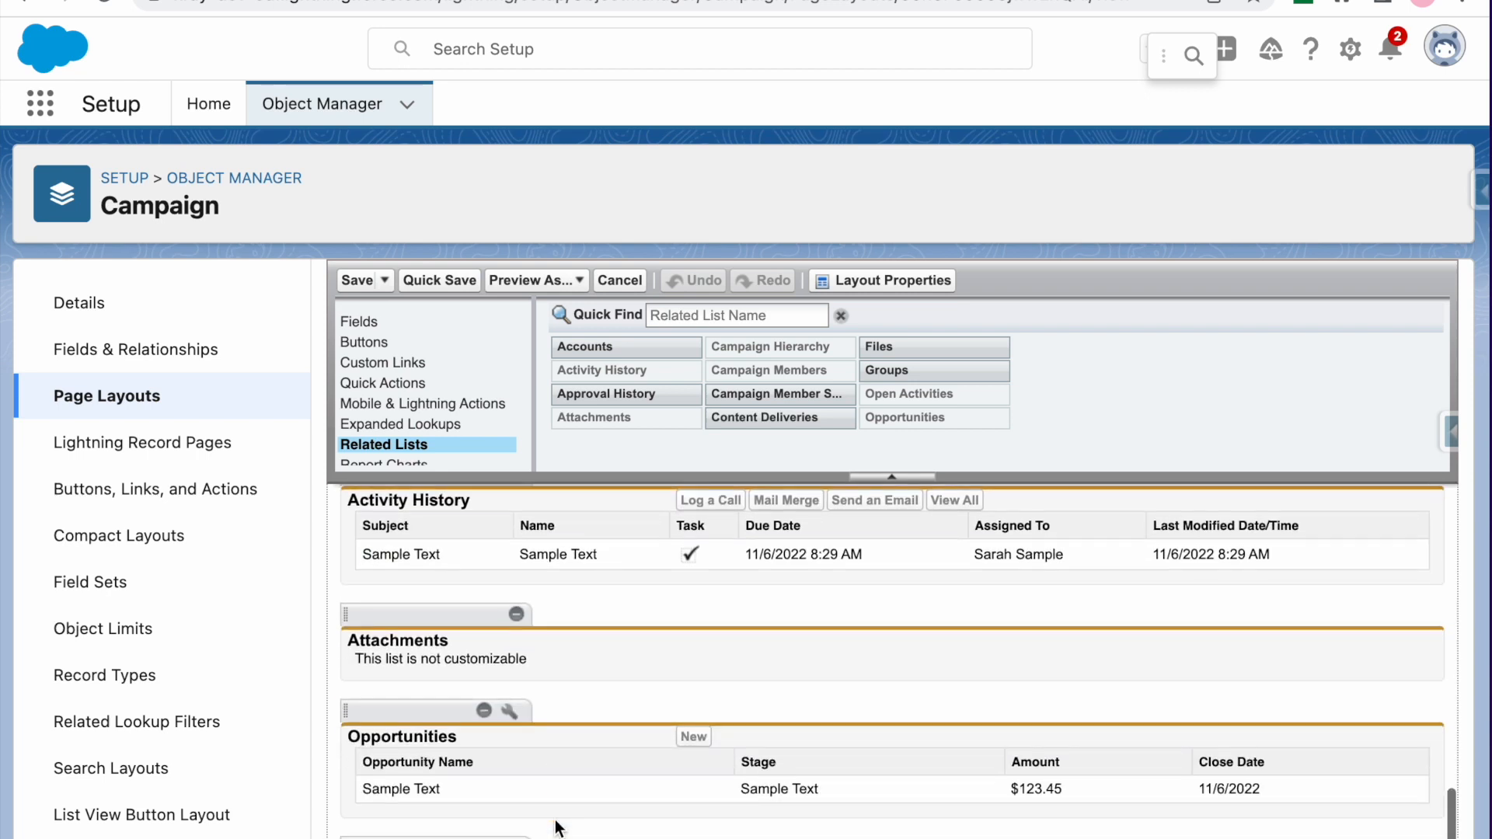
{"action": "left_click", "coordinate": [484, 711]}
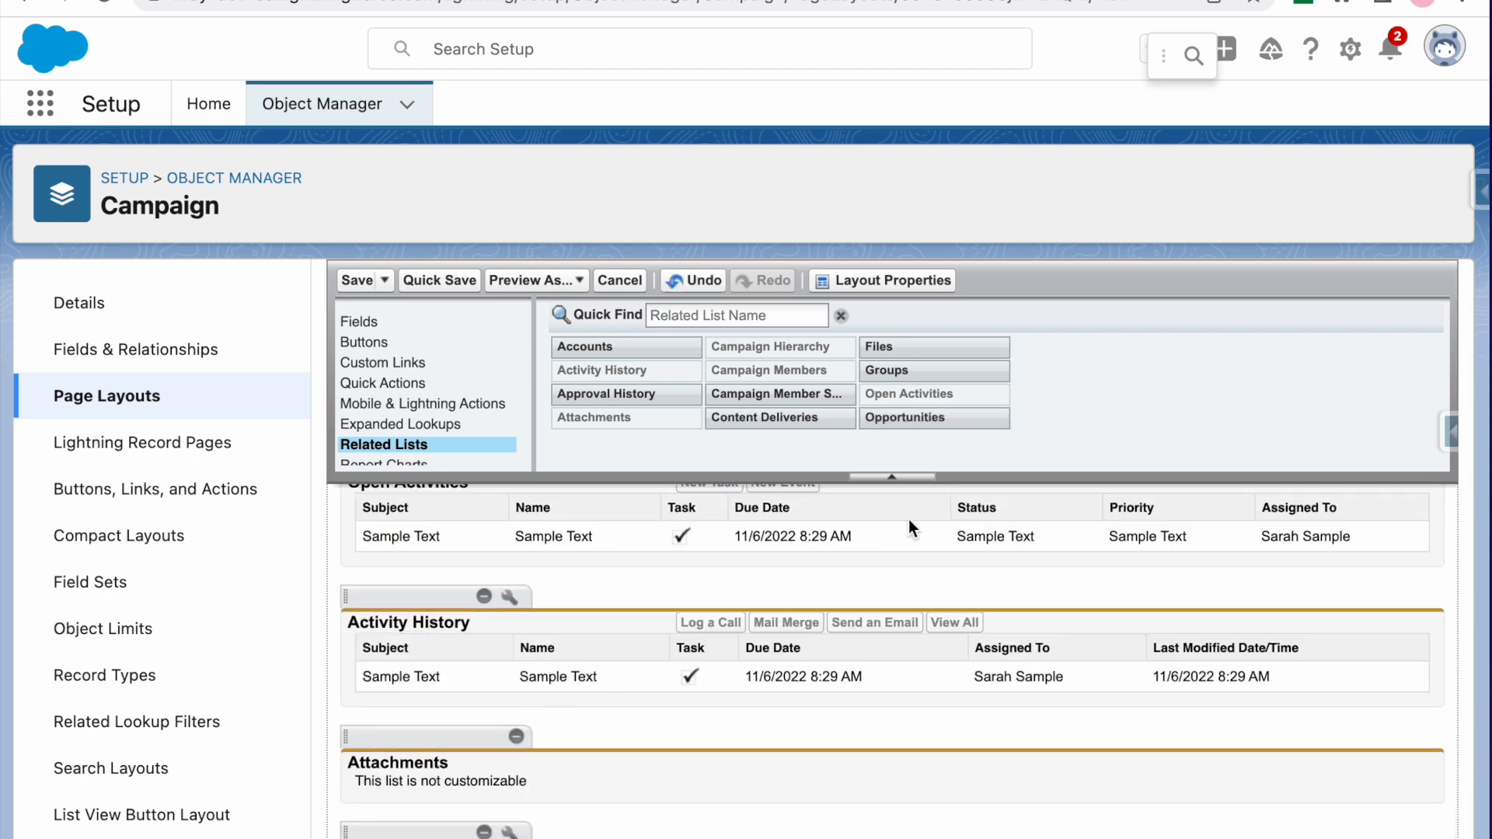
{"action": "left_click_drag", "start_coordinate": [939, 419], "coordinate": [702, 747]}
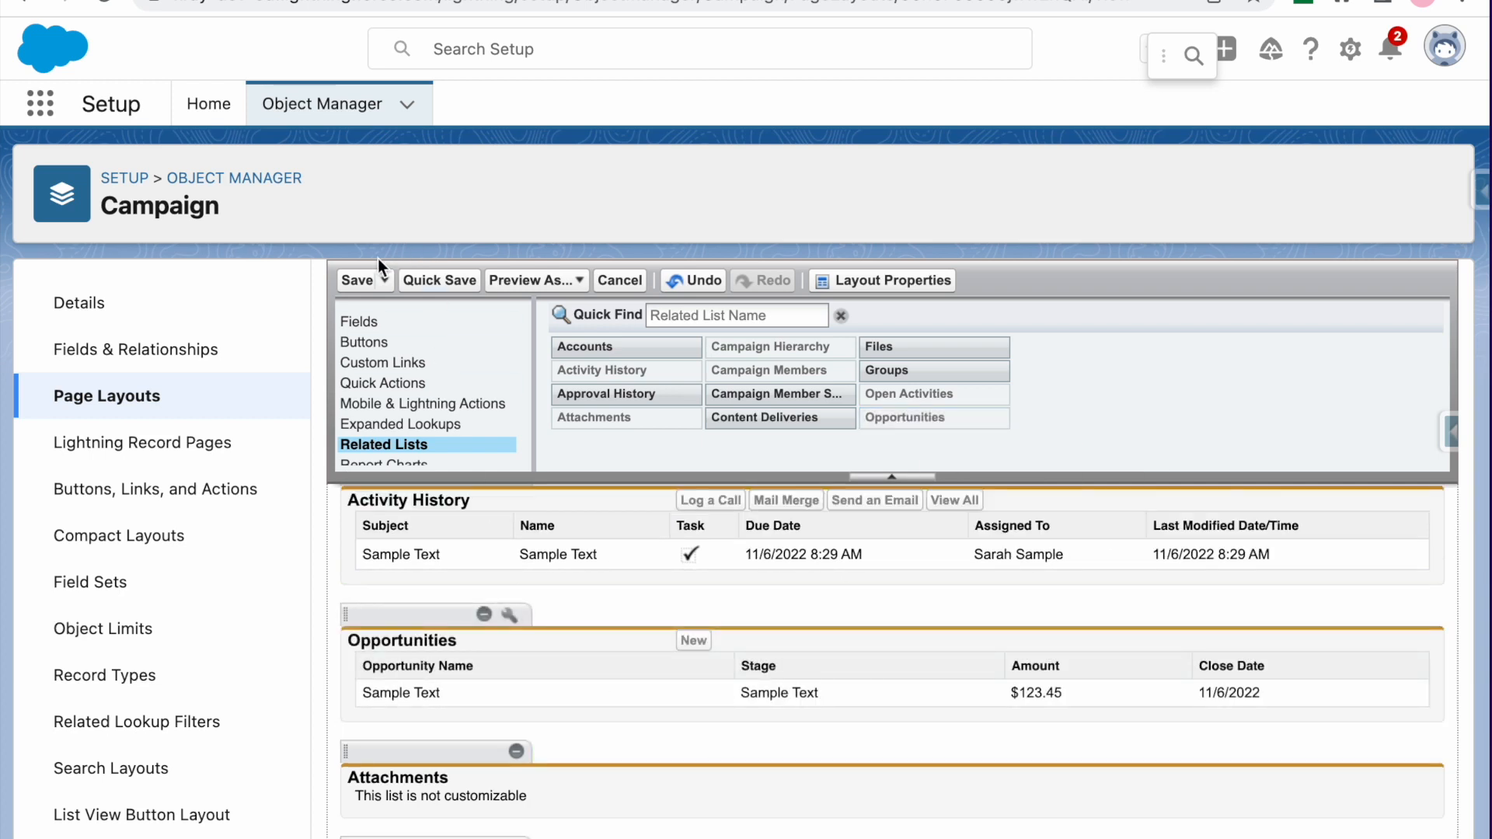
{"action": "left_click", "coordinate": [355, 278]}
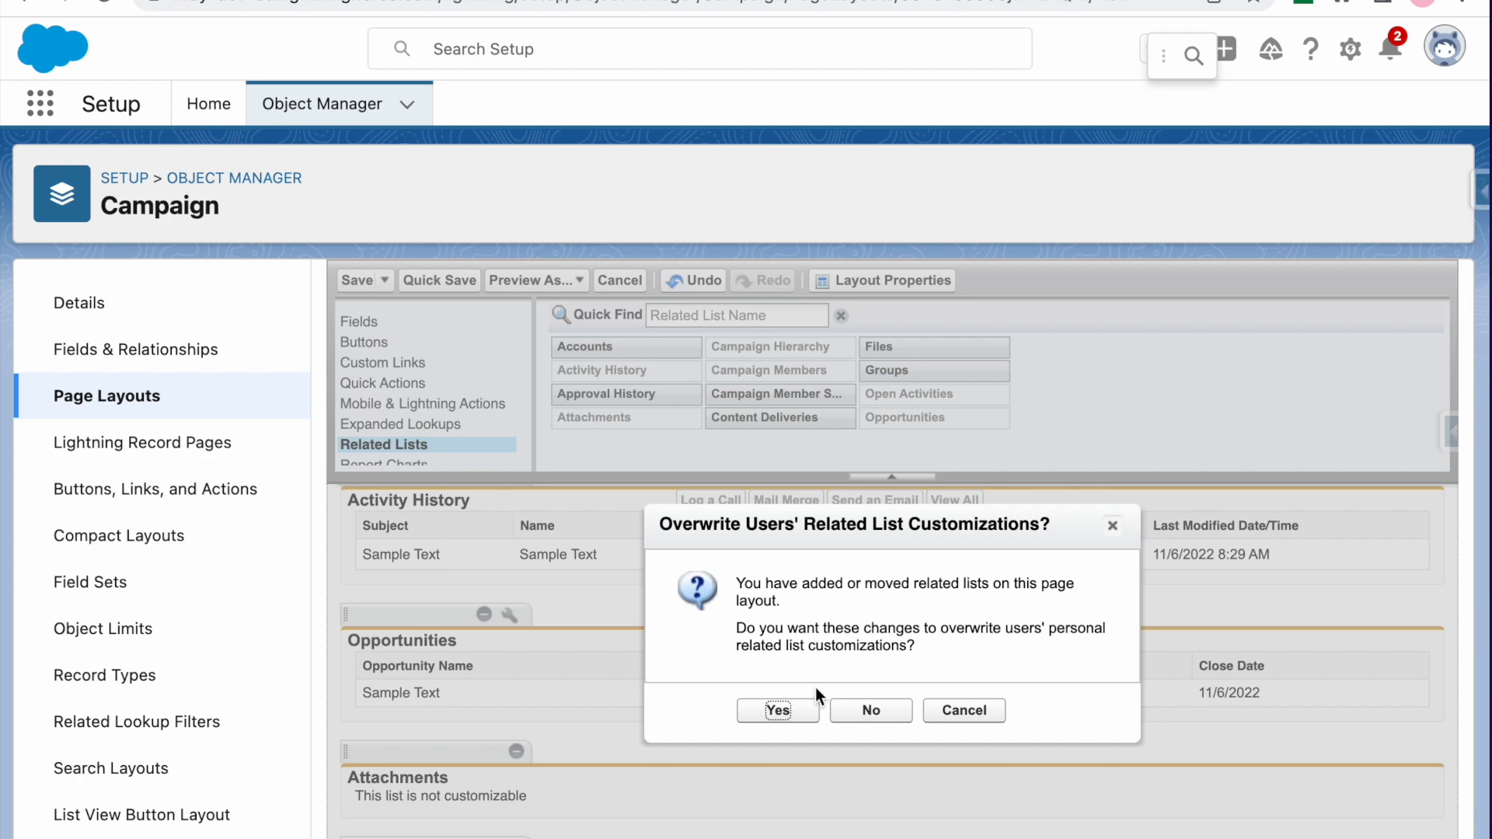
{"action": "left_click", "coordinate": [786, 710]}
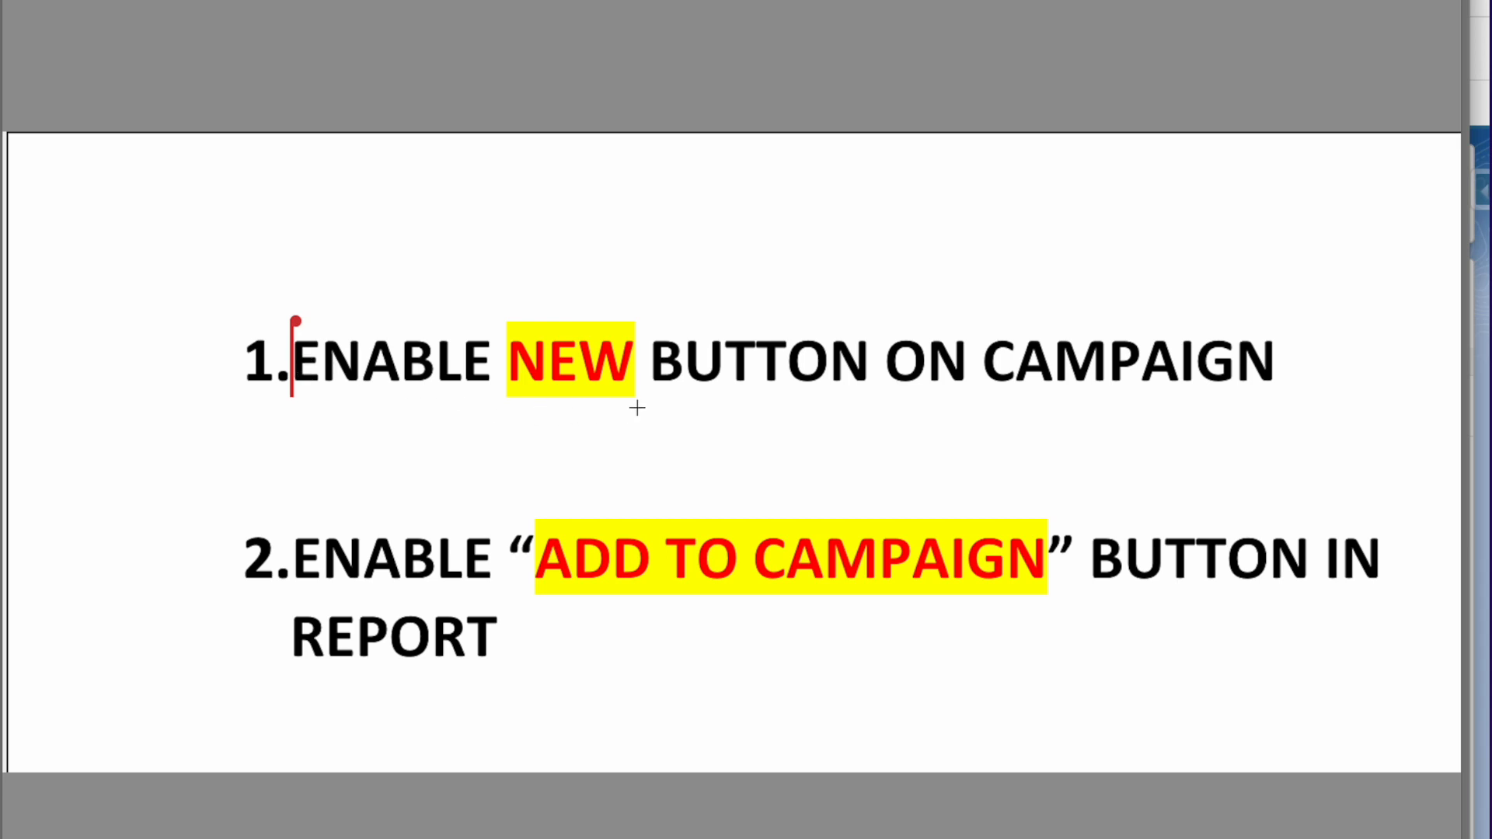
{"action": "double_click", "coordinate": [516, 326]}
{"action": "double_click", "coordinate": [543, 337]}
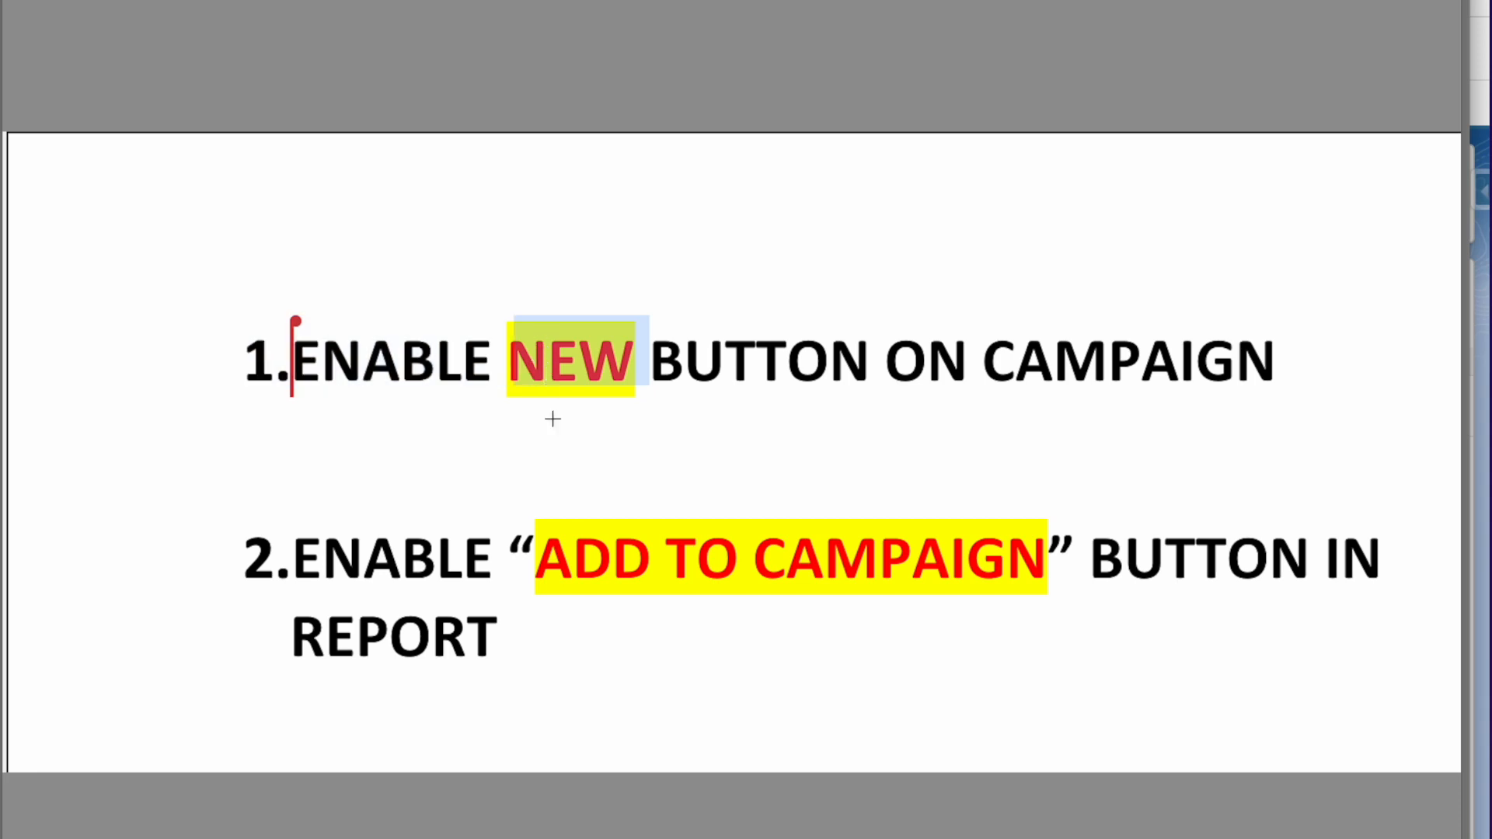
{"action": "left_click", "coordinate": [539, 547]}
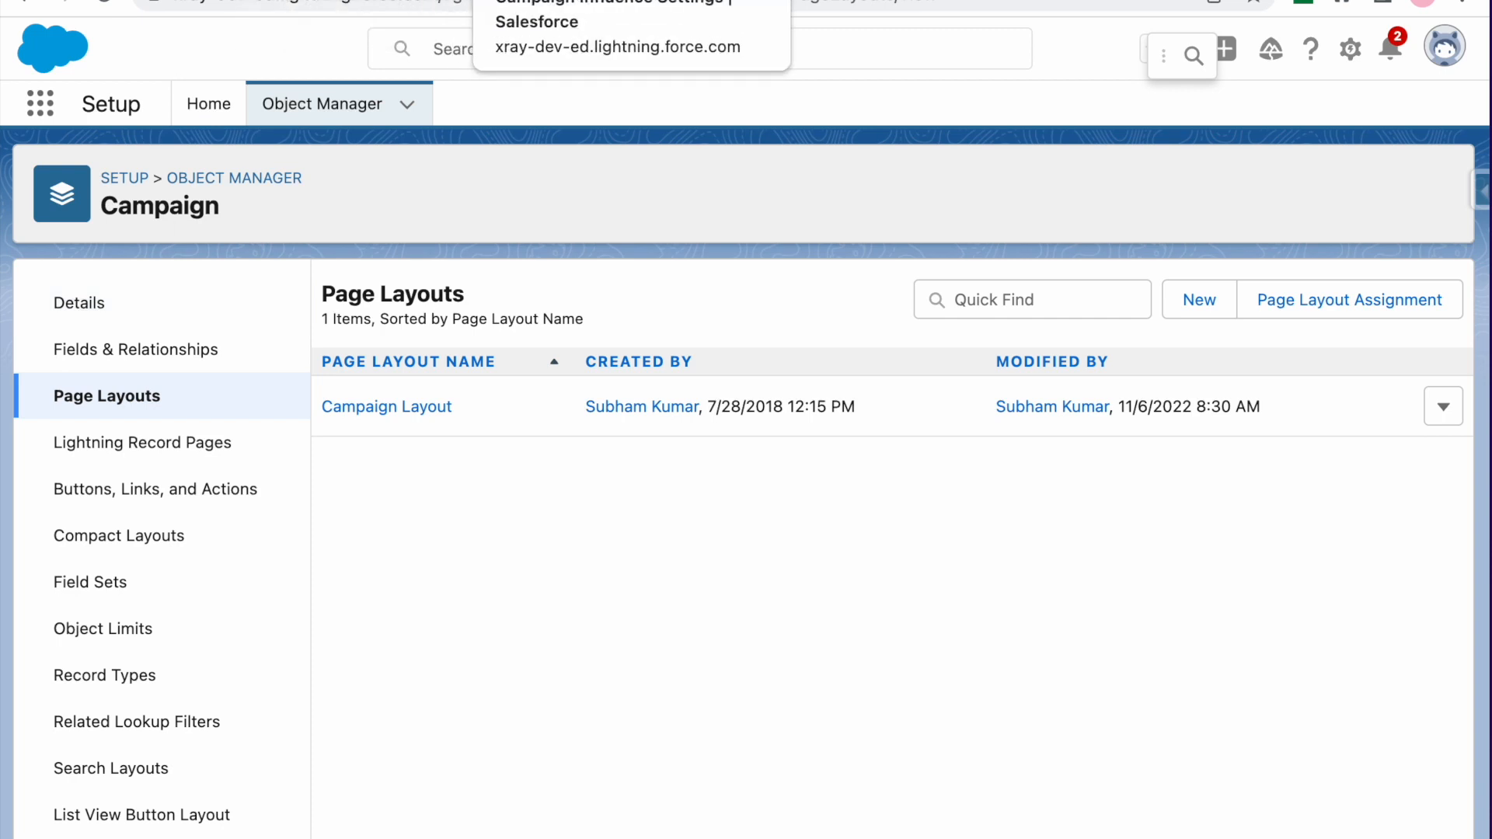
Find the Campaigns item in the app launcher and open its list to check the available actions.
{"action": "left_click", "coordinate": [544, 0]}
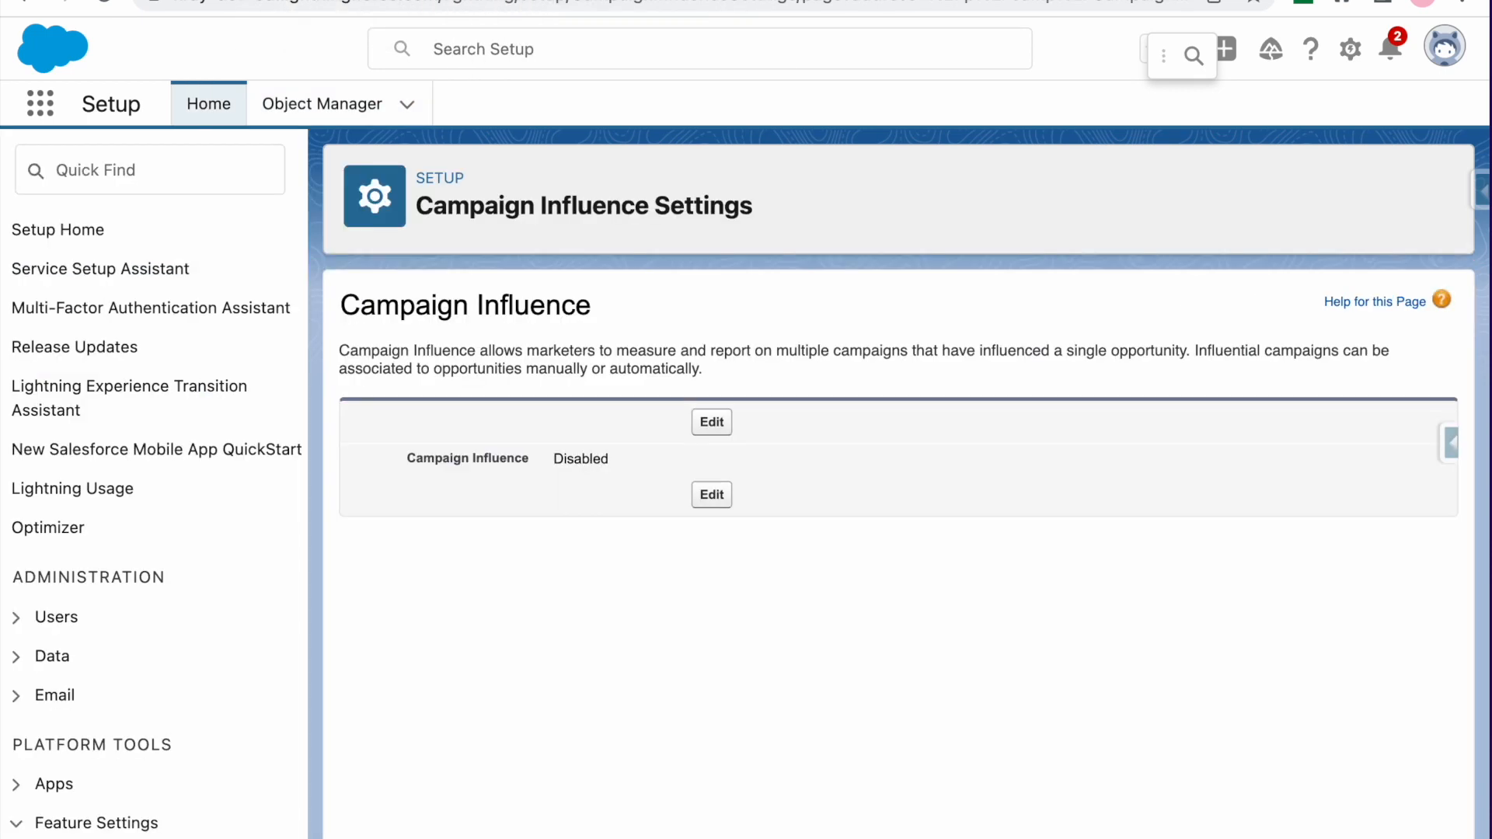
{"action": "left_click", "coordinate": [46, 115]}
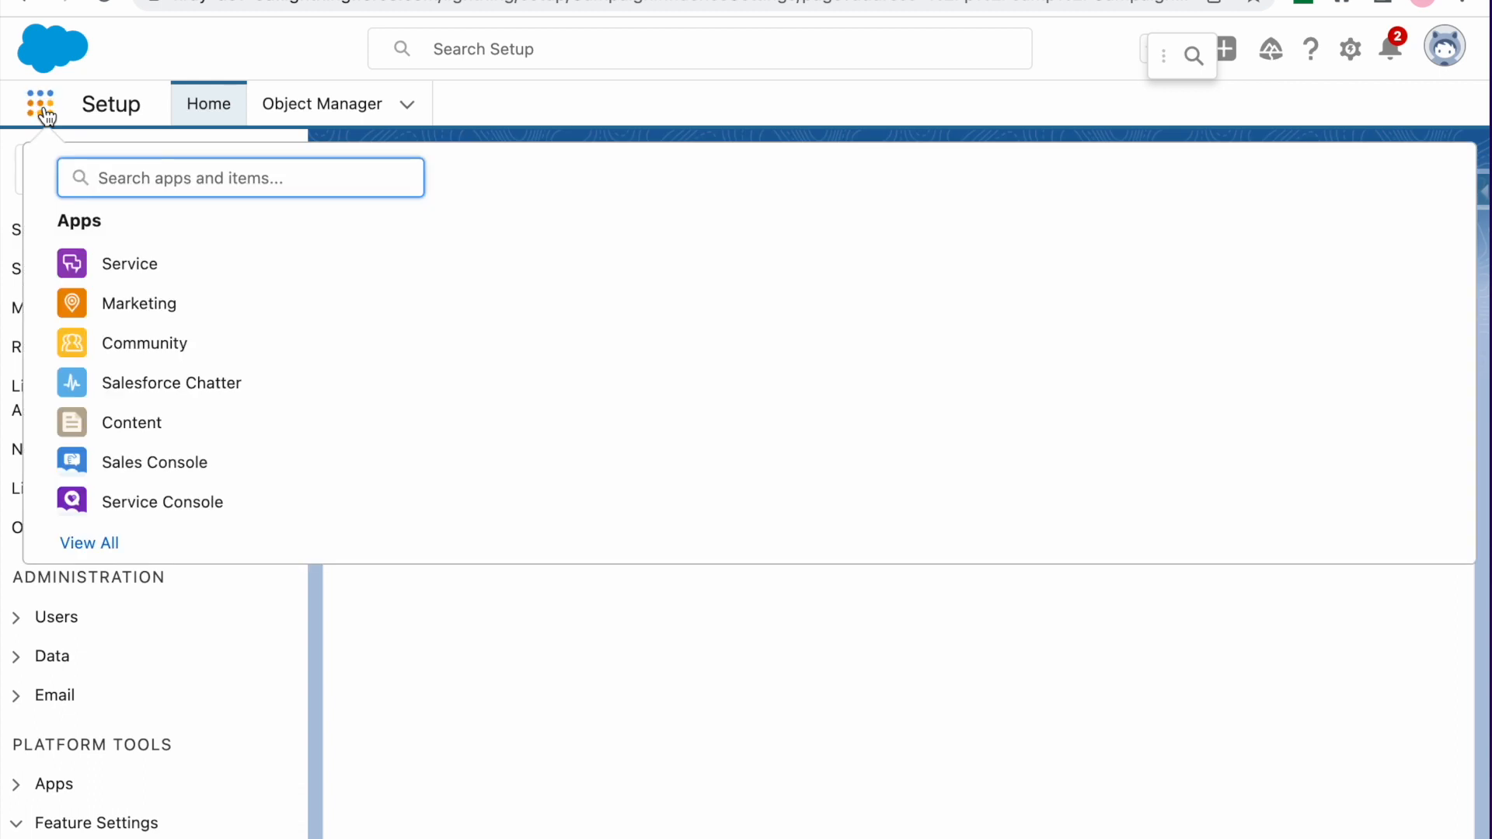
{"action": "type", "text": "camp"}
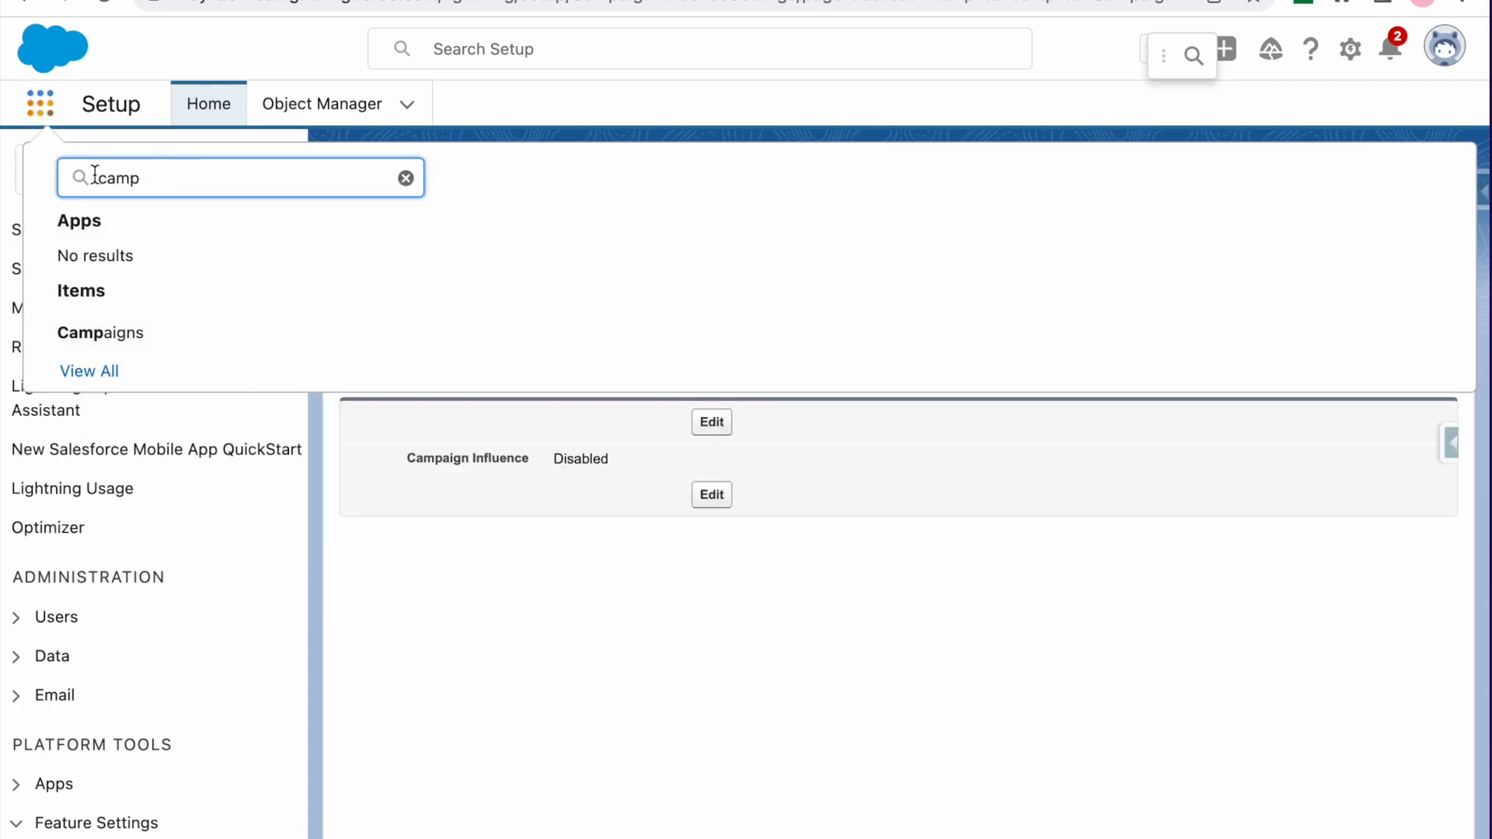
{"action": "left_click", "coordinate": [93, 333]}
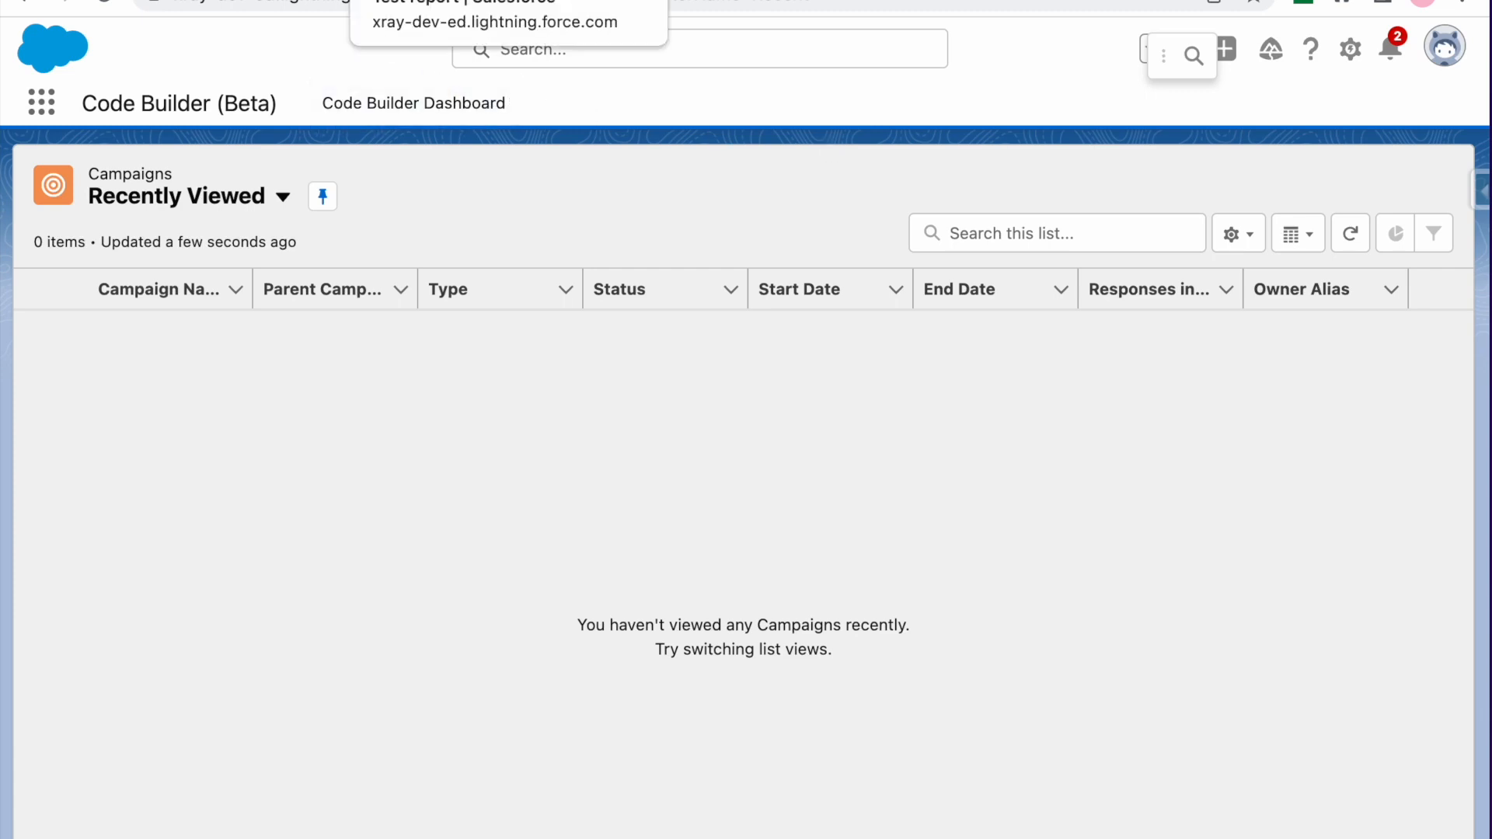
Open Test report from the recent reports and check its additional actions for an Add to Campaign option.
{"action": "left_click", "coordinate": [466, 2]}
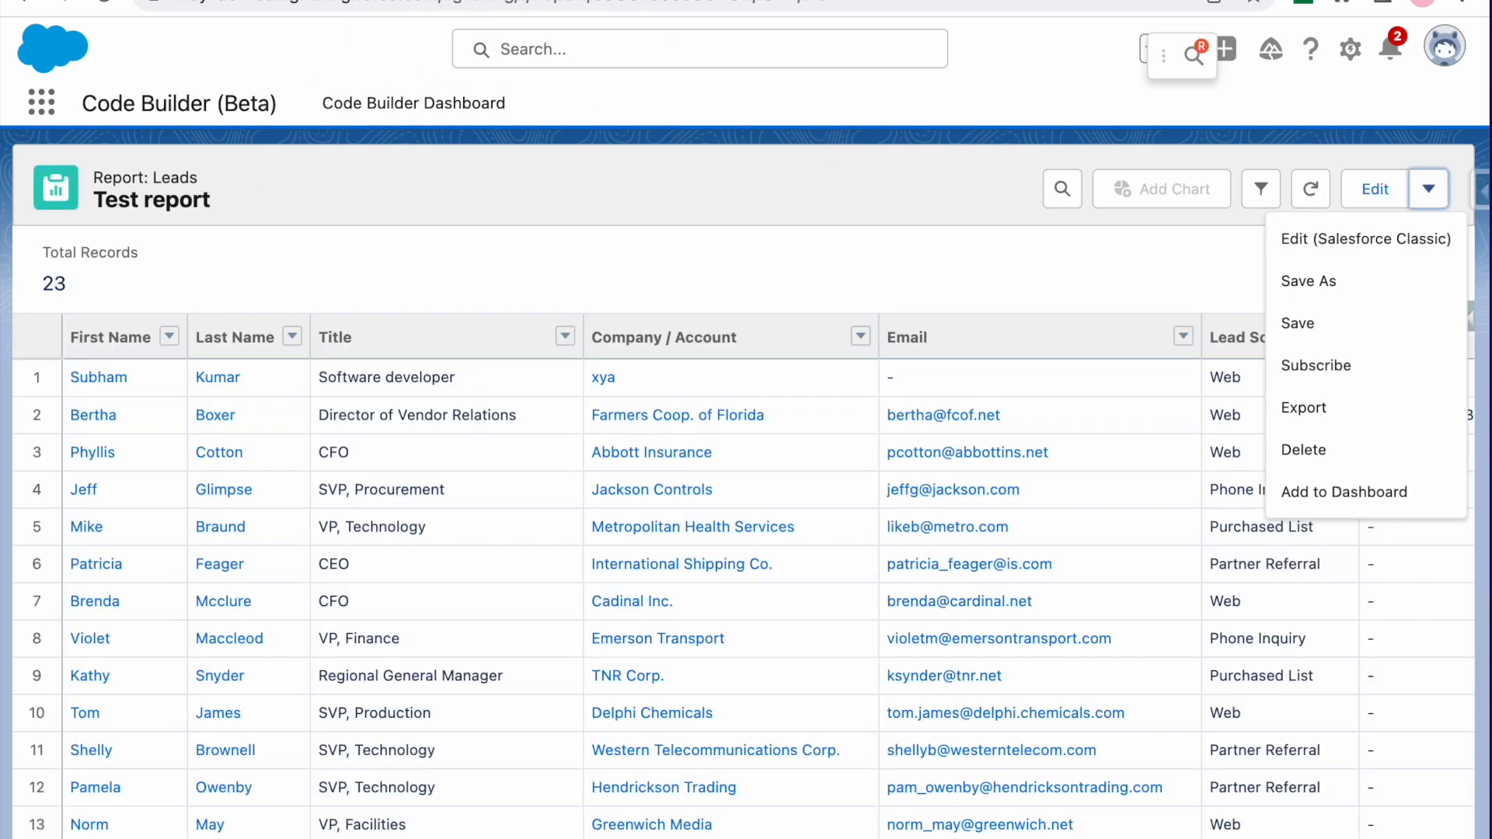
{"action": "left_click", "coordinate": [365, 215]}
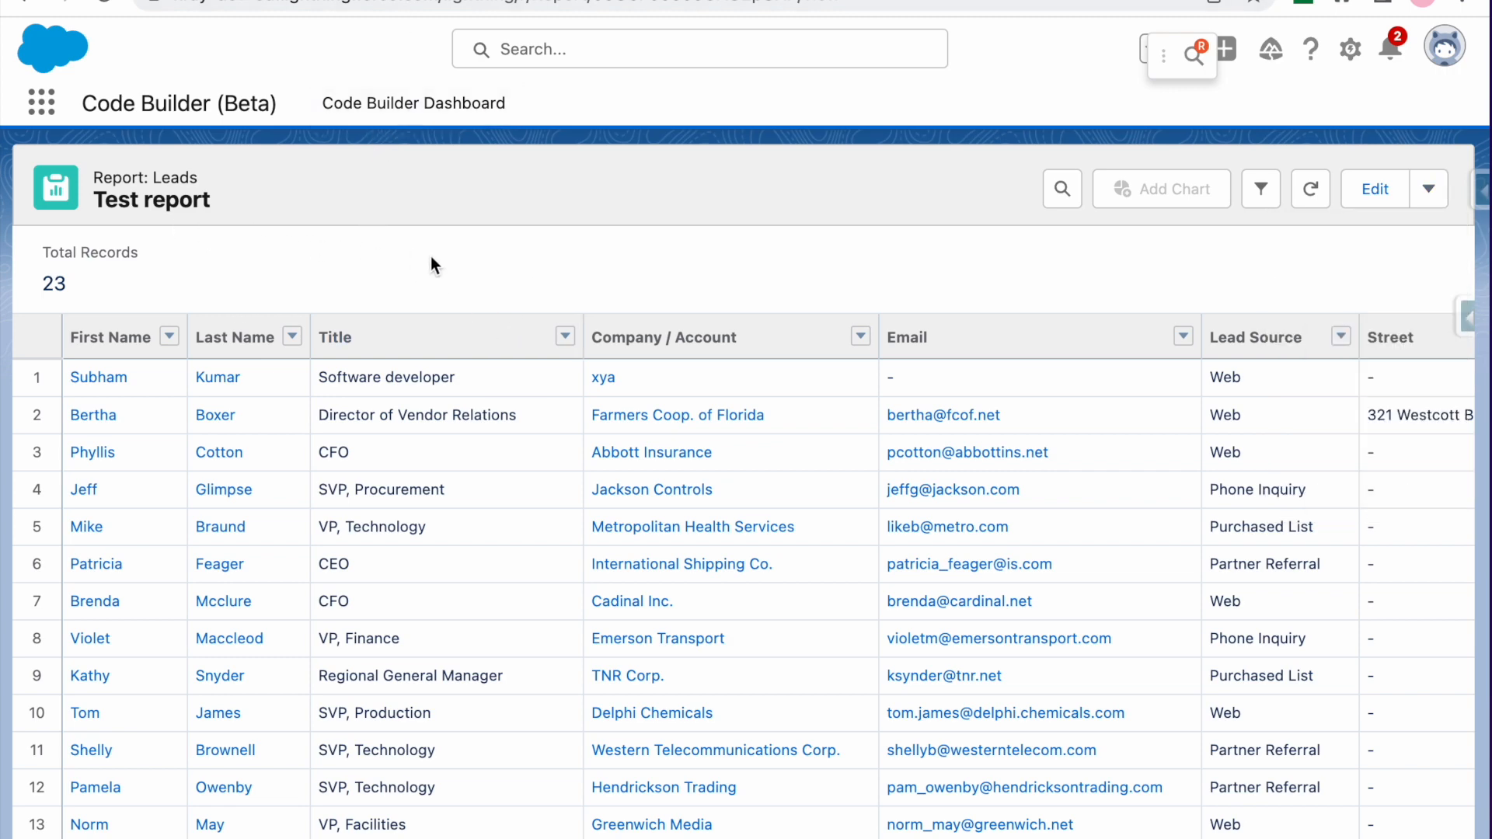
{"action": "left_click", "coordinate": [45, 104]}
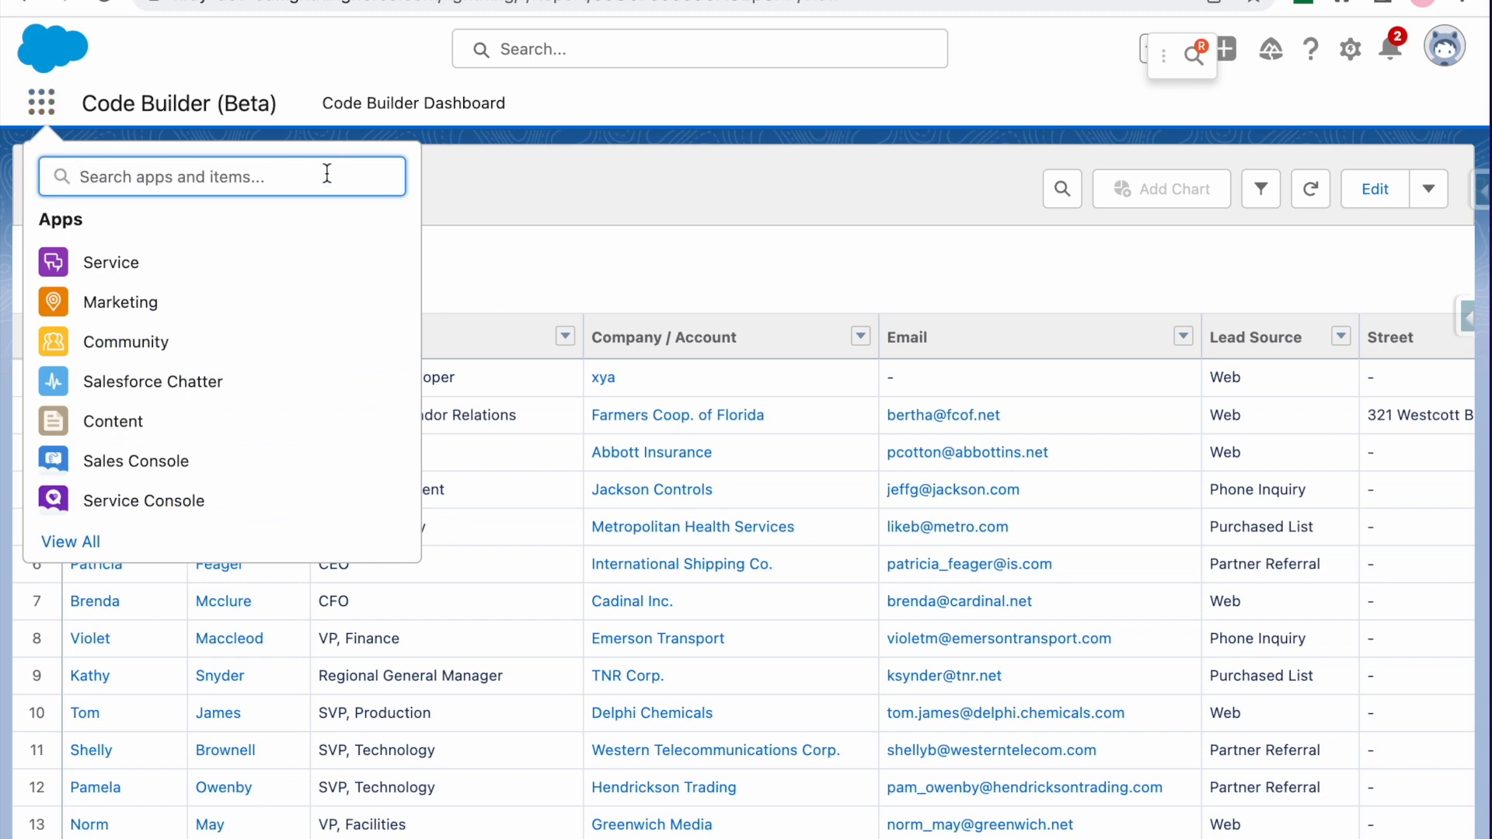
{"action": "type", "text": "tes"}
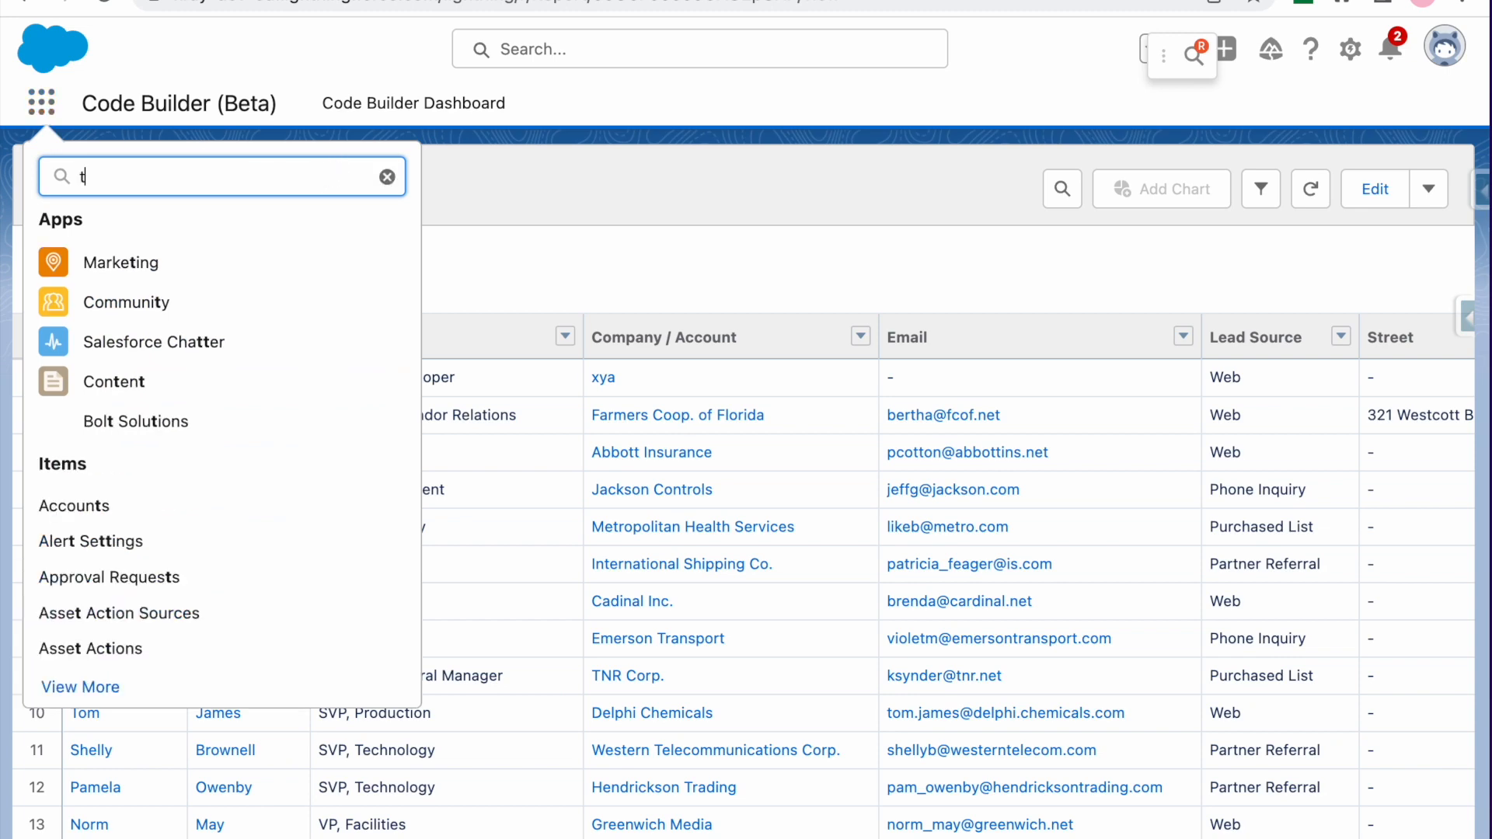
{"action": "key", "text": "BackSpace"}
{"action": "key", "text": "BackSpace"}
{"action": "key", "text": "BackSpace"}
{"action": "type", "text": "repo"}
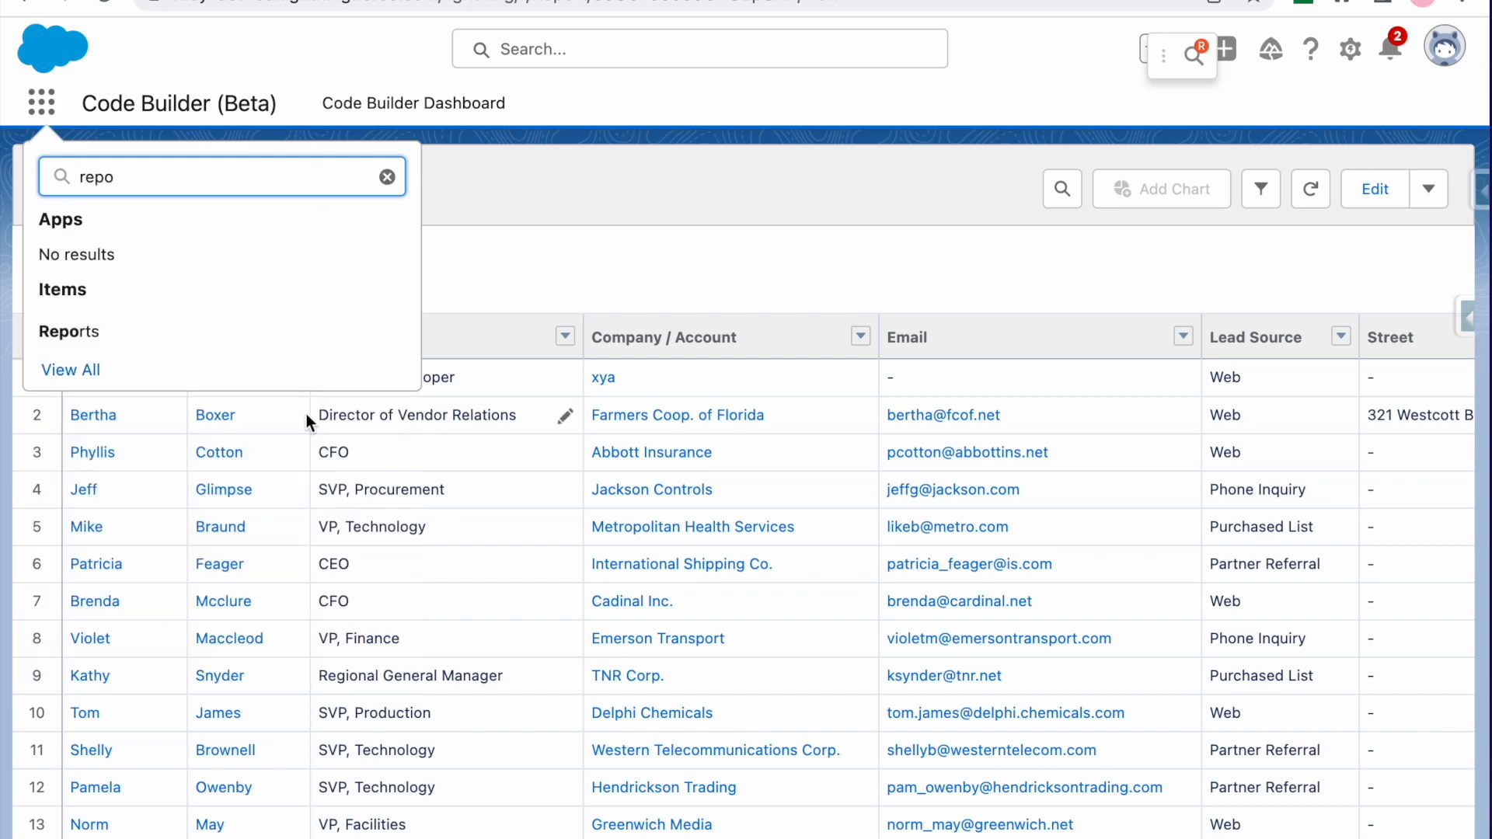
{"action": "left_click", "coordinate": [51, 329]}
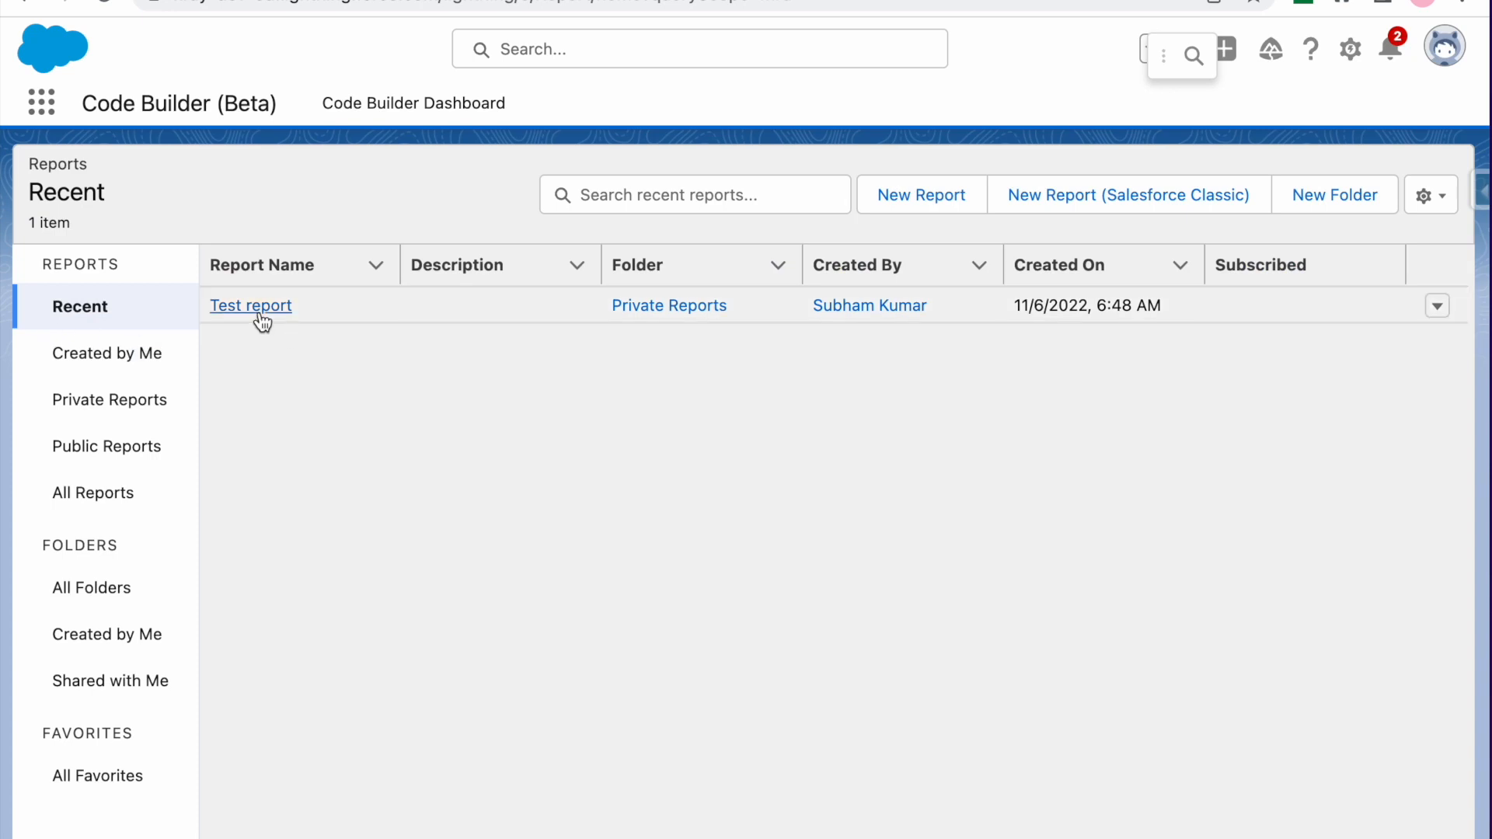
{"action": "left_click", "coordinate": [263, 320]}
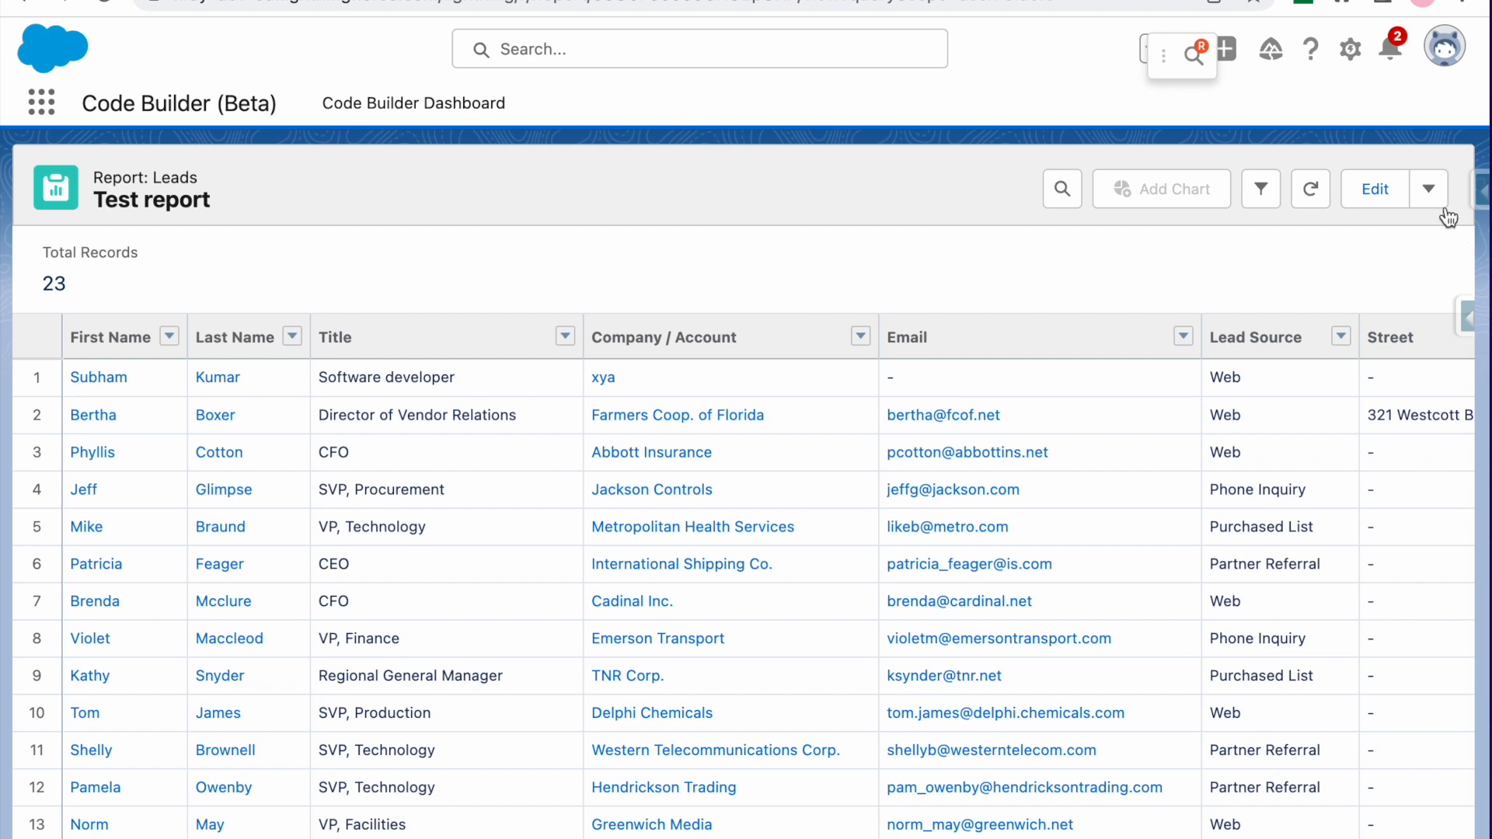
{"action": "left_click", "coordinate": [1430, 192]}
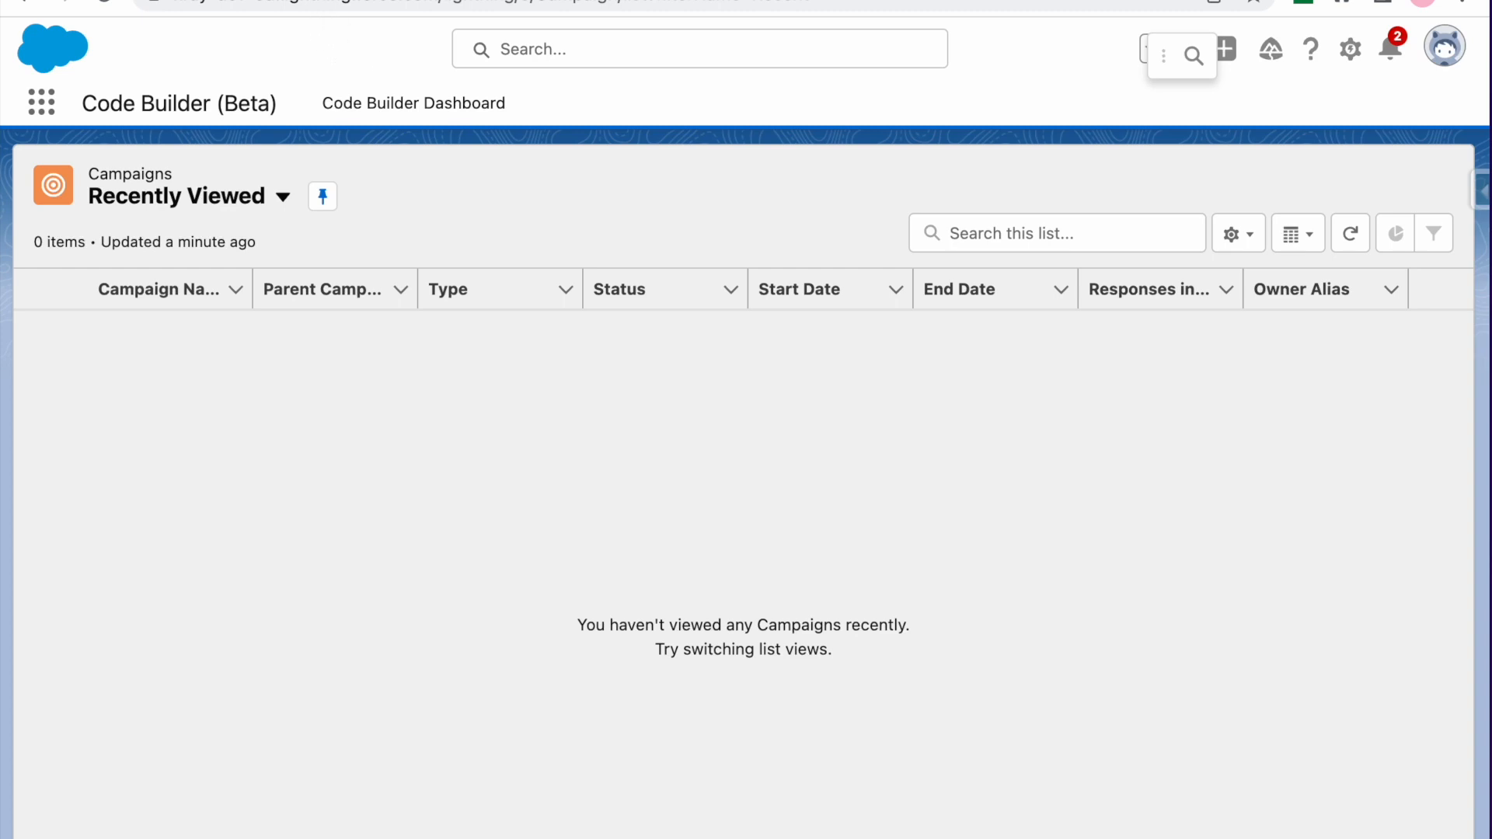
Open the personal settings from the user profile, dismiss the MFA notice, and show Advanced User Details.
{"action": "left_click", "coordinate": [25, 2]}
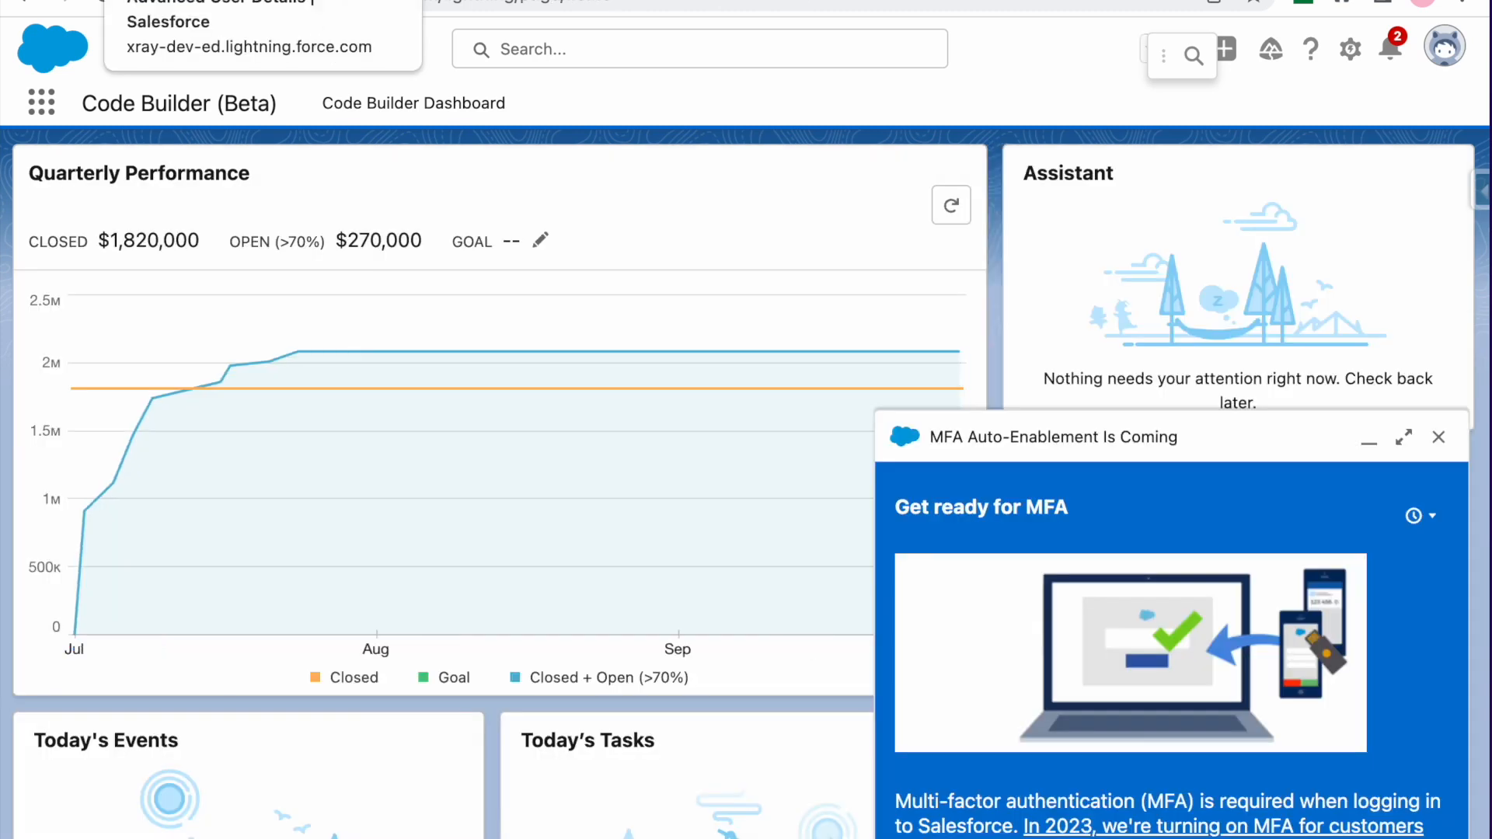
{"action": "left_click", "coordinate": [1444, 48]}
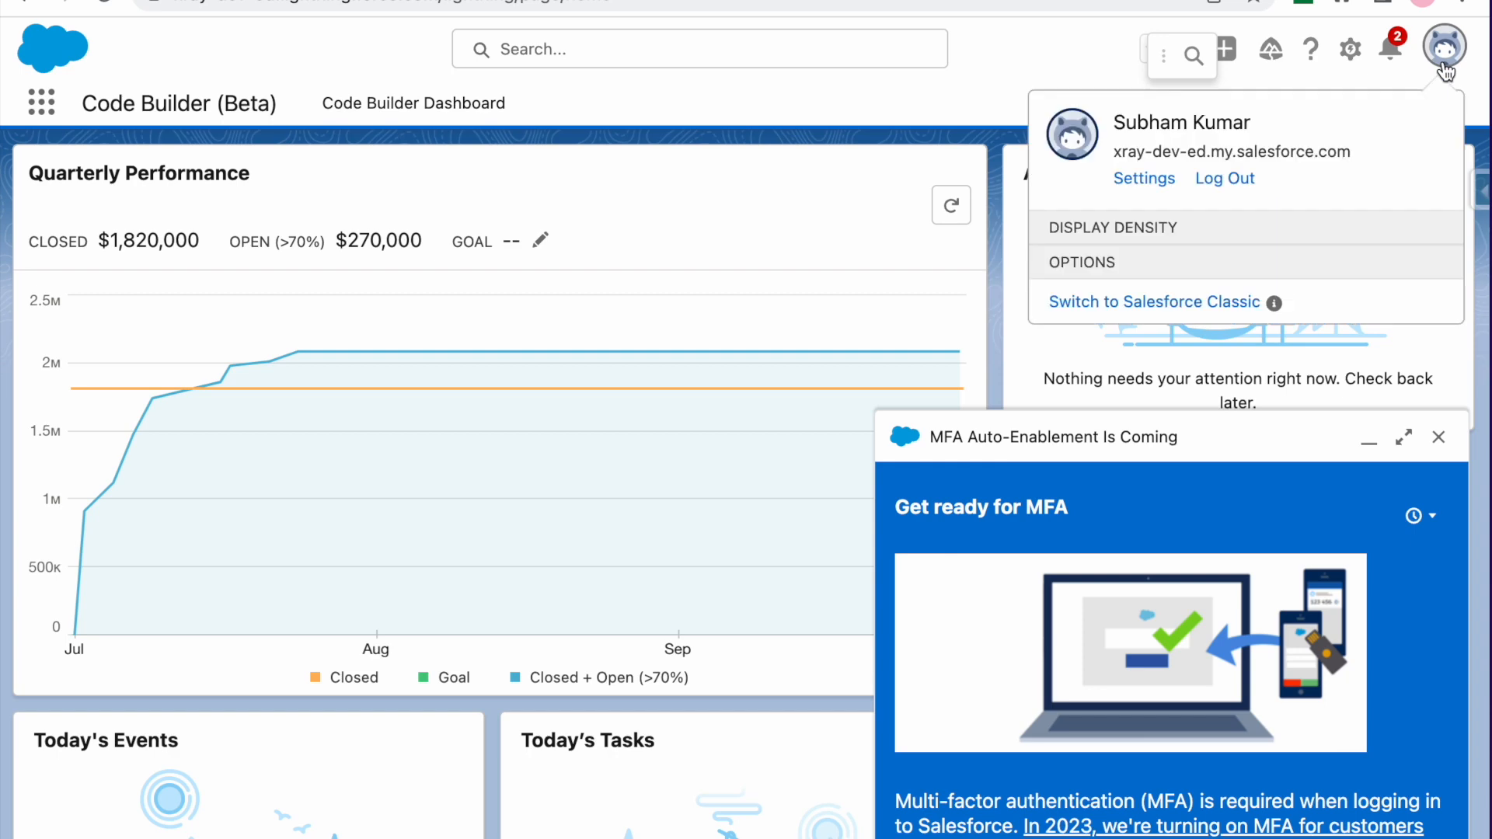
{"action": "left_click", "coordinate": [1143, 180]}
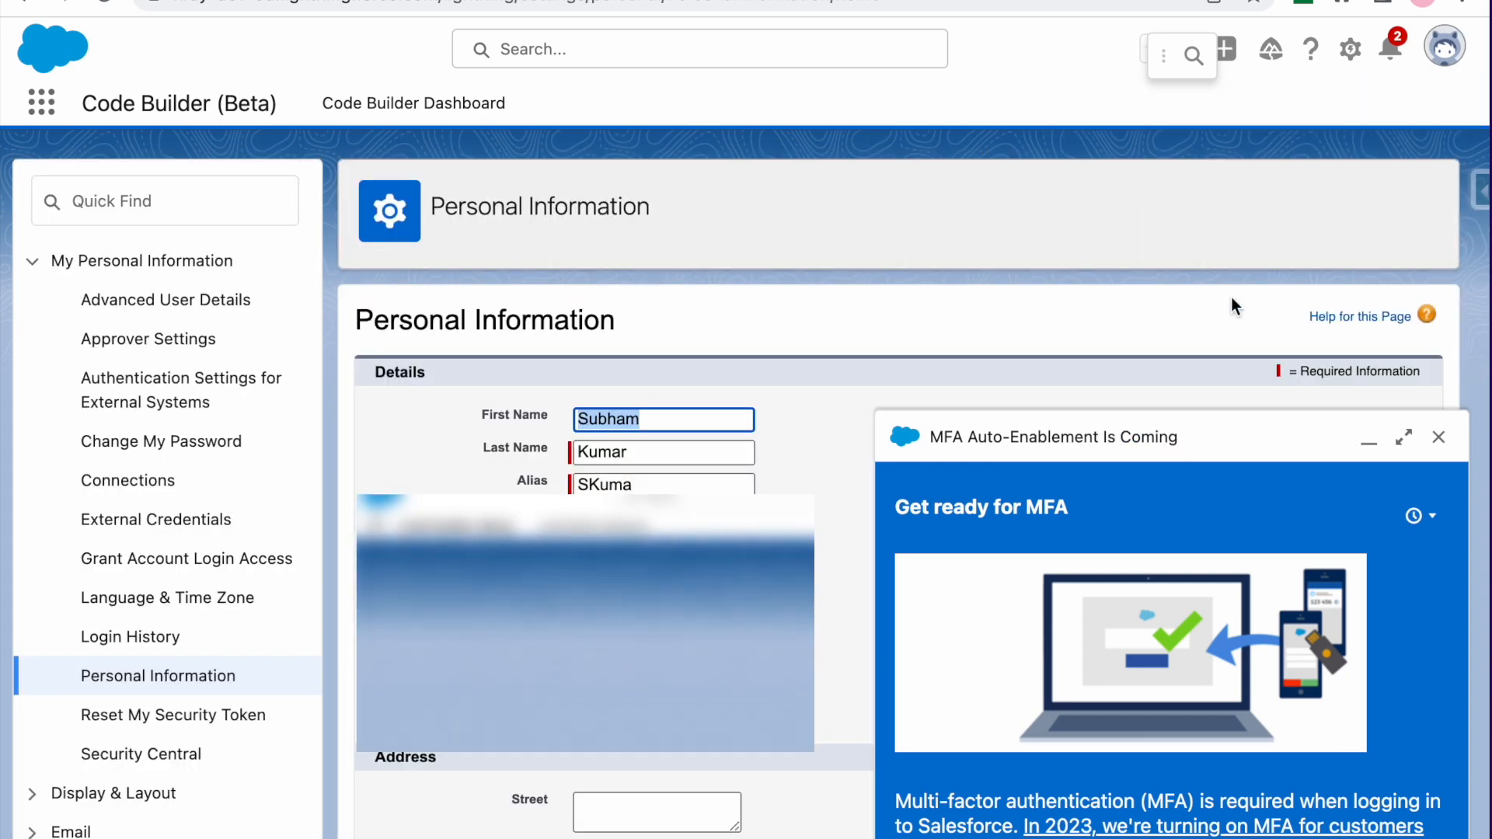
{"action": "left_click", "coordinate": [1439, 438]}
{"action": "left_click", "coordinate": [145, 305]}
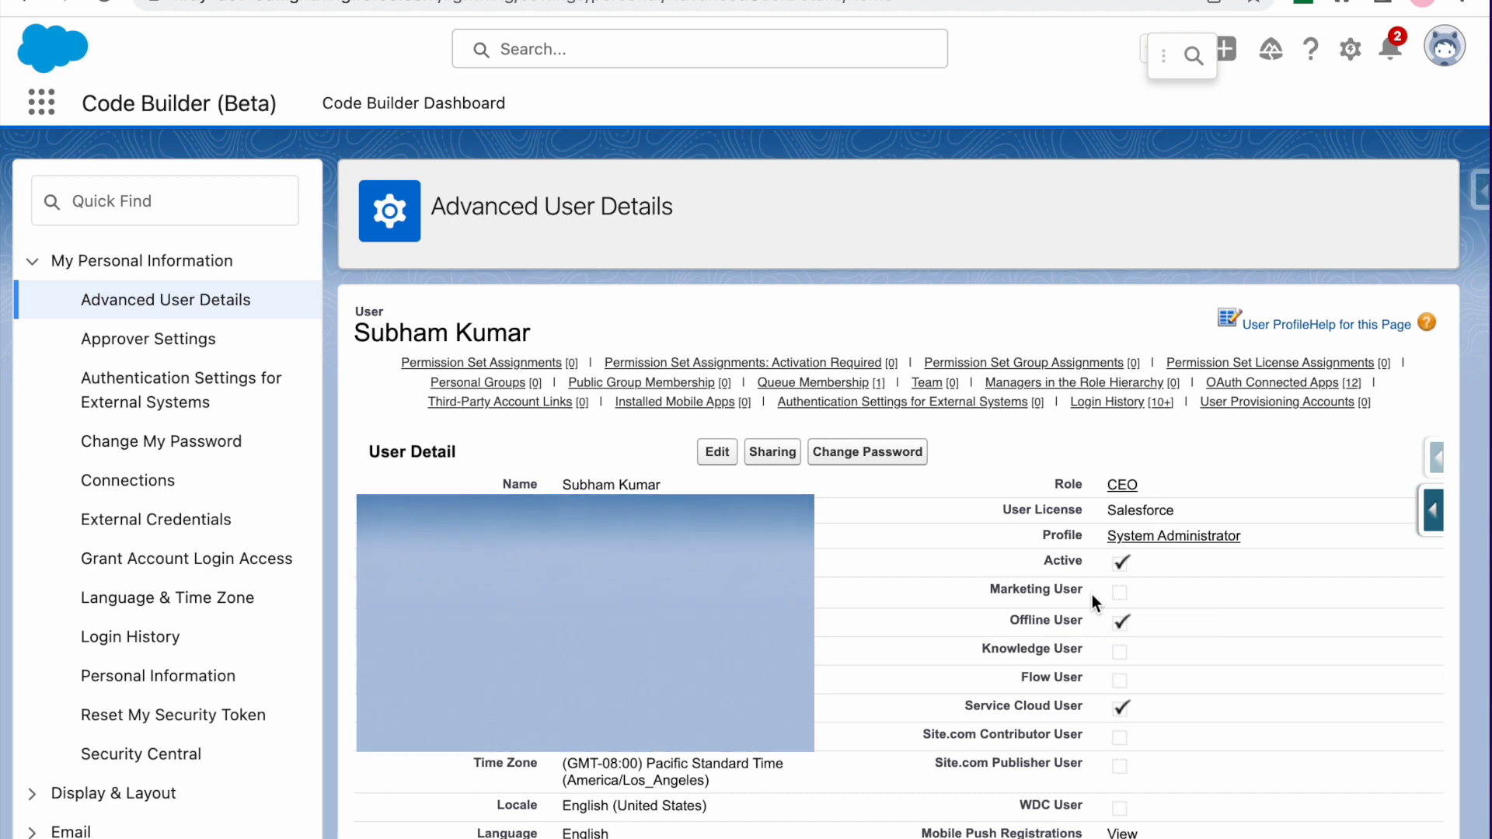
Try to enable the Marketing User option in the advanced user details and save the record.
{"action": "left_click", "coordinate": [711, 462]}
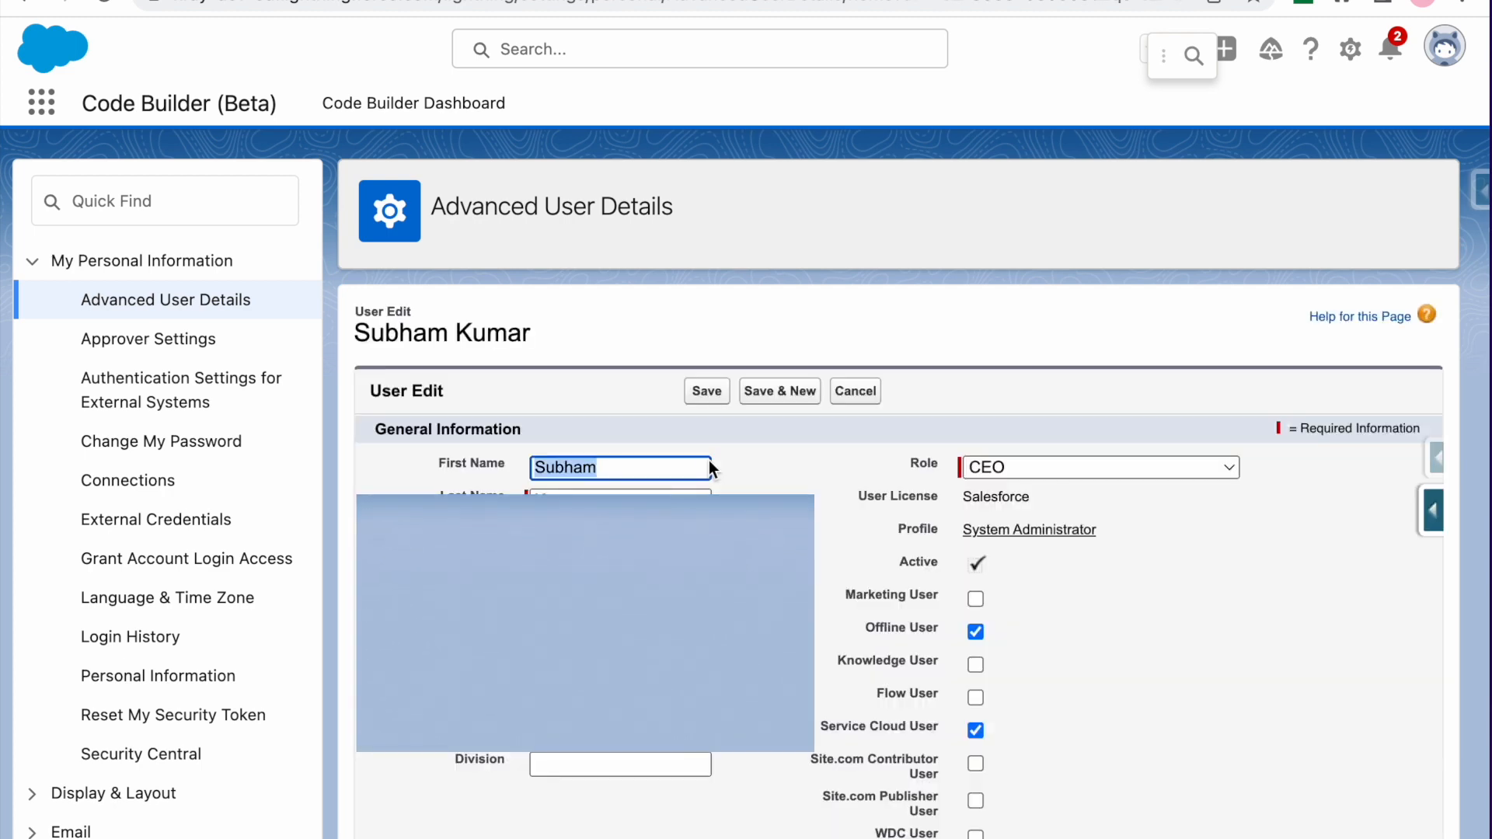
{"action": "left_click", "coordinate": [974, 599]}
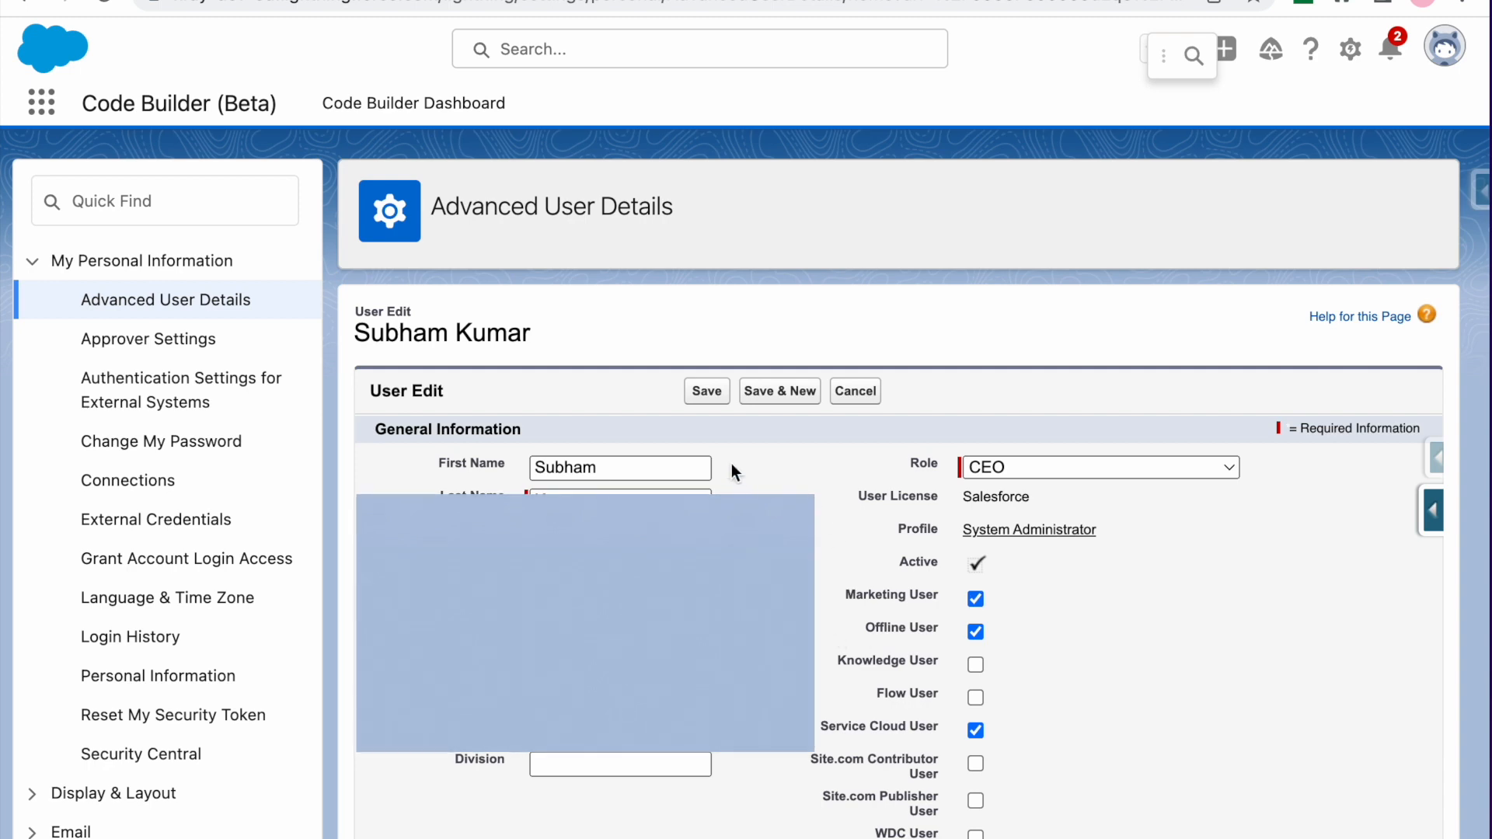
{"action": "left_click", "coordinate": [703, 393]}
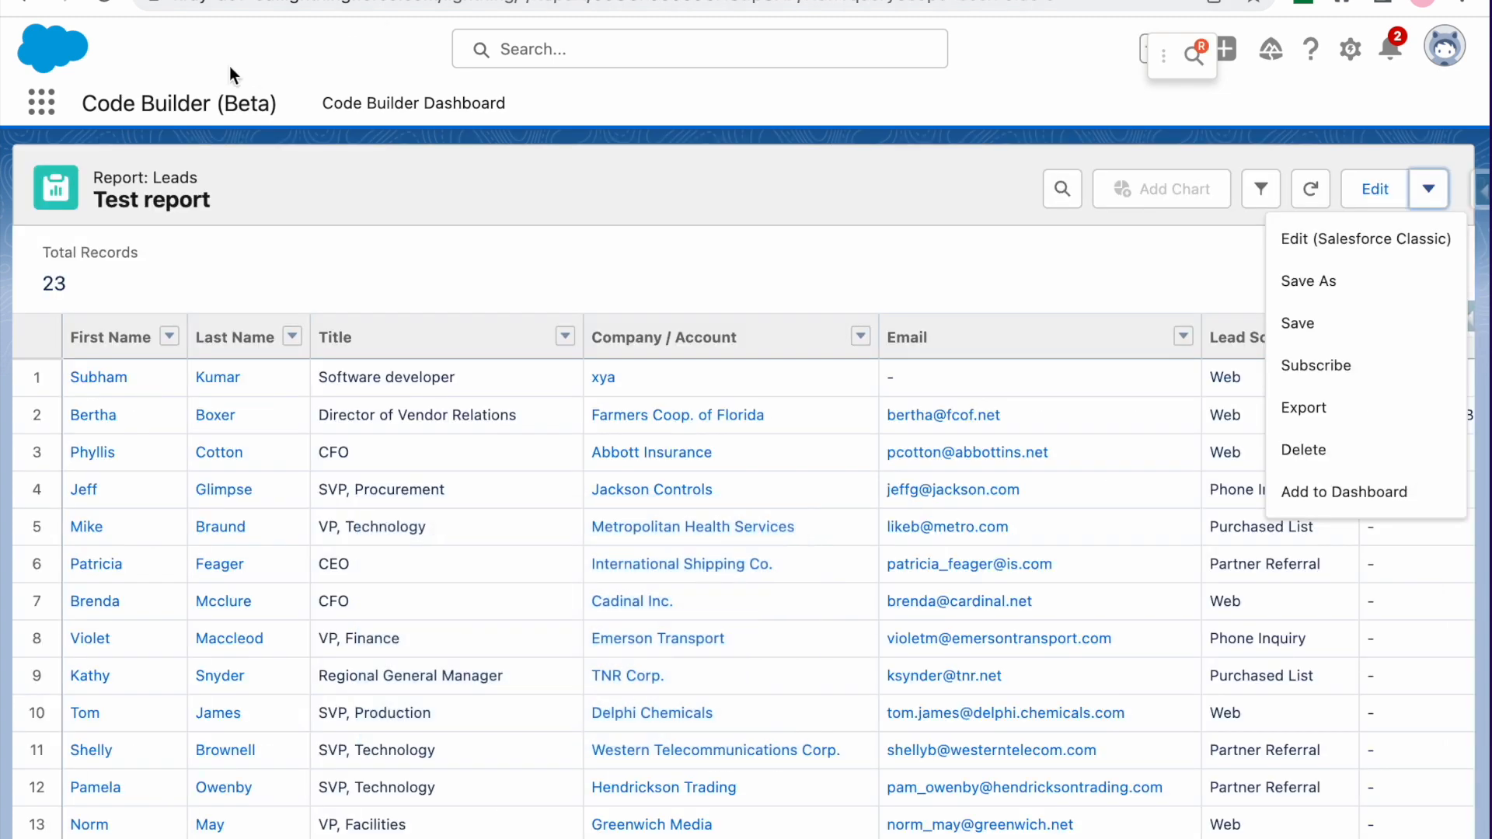
Reload Test report and check its additional actions for Add to Campaign.
{"action": "left_click", "coordinate": [101, 4]}
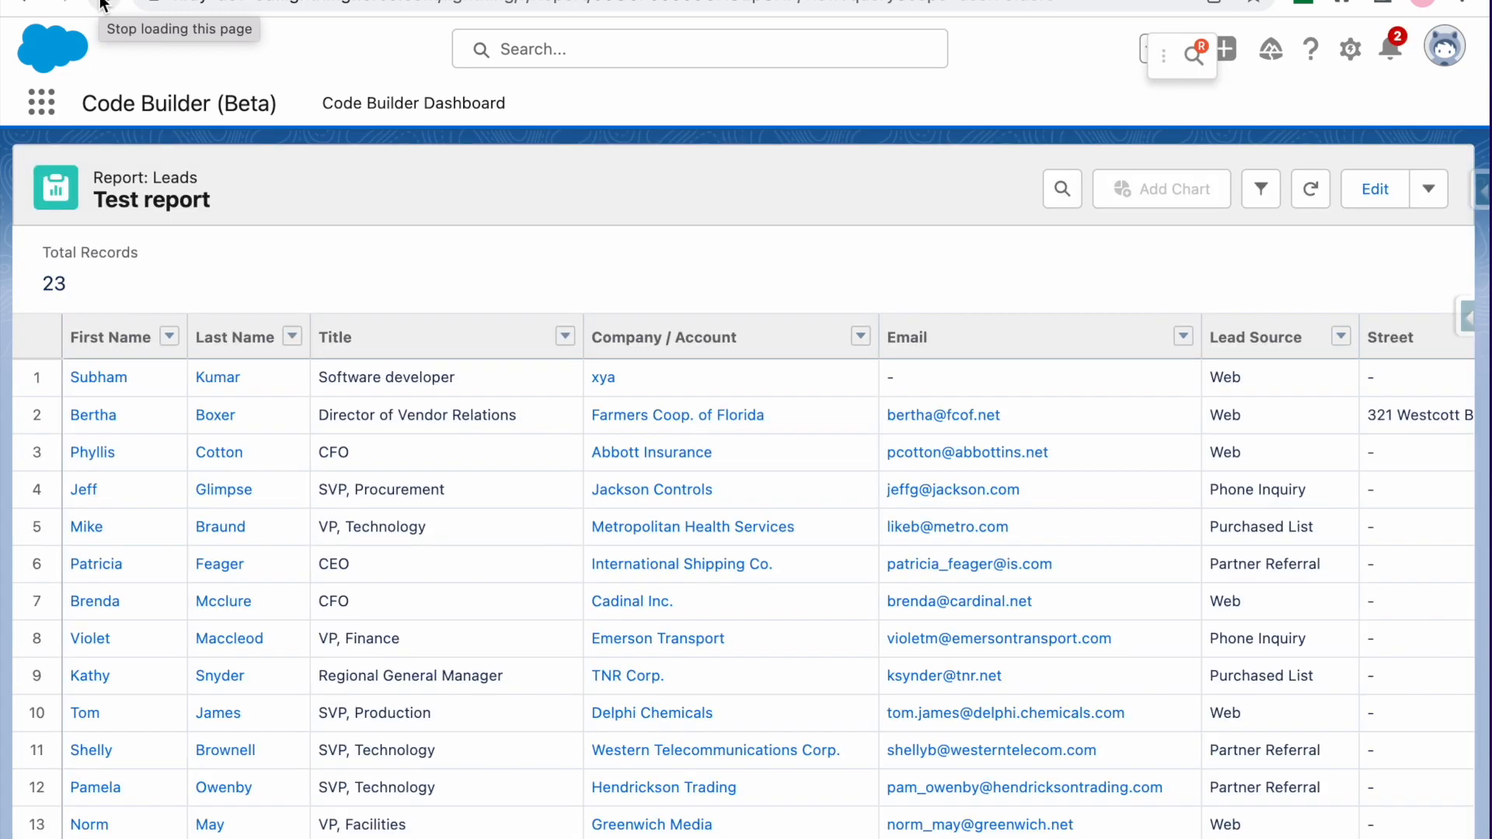
{"action": "left_click", "coordinate": [1430, 194]}
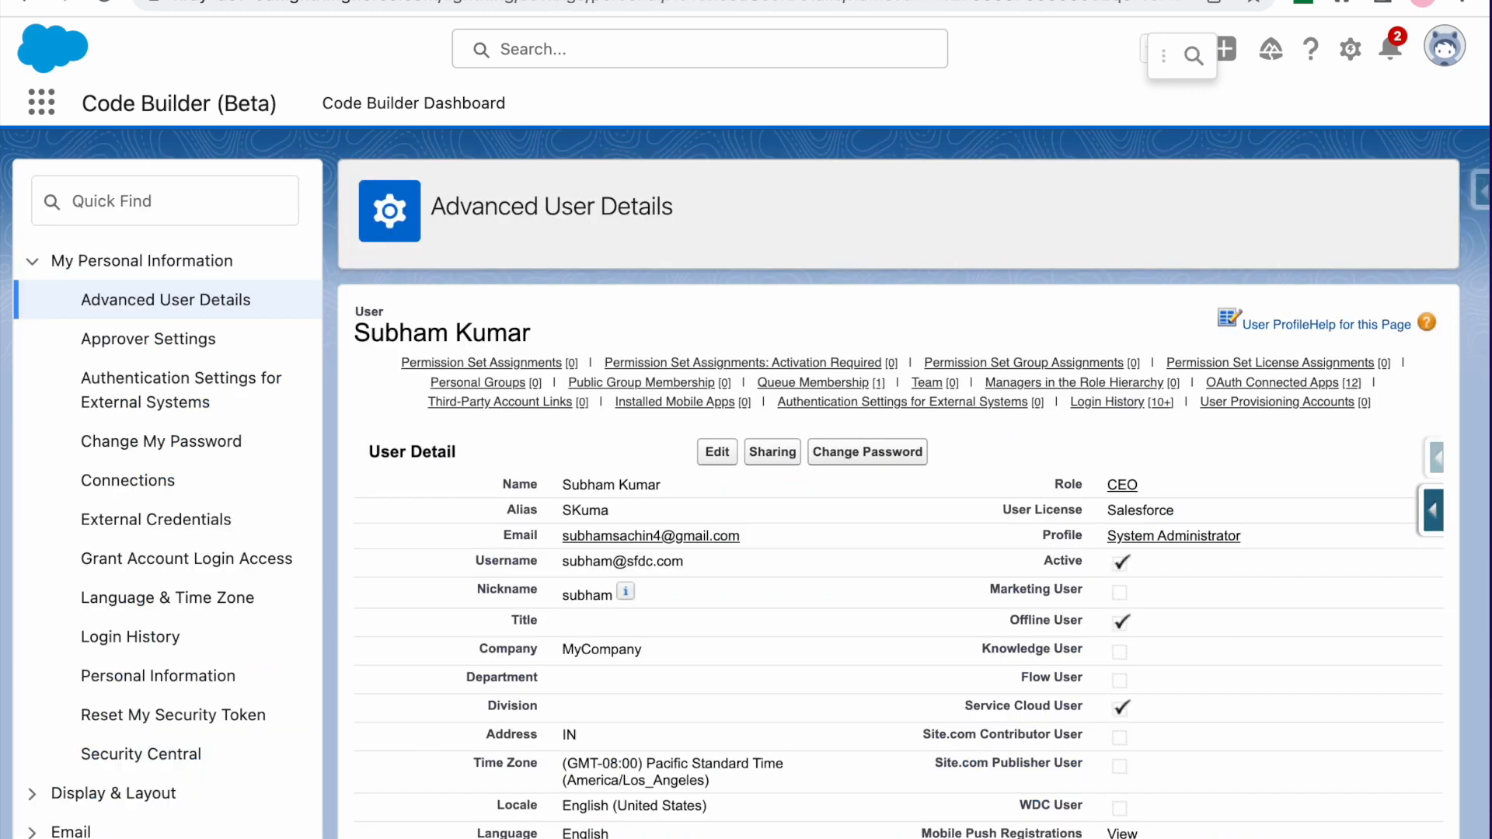
Edit the user record in Advanced User Details, select Marketing User and save the change.
{"action": "left_click", "coordinate": [712, 448]}
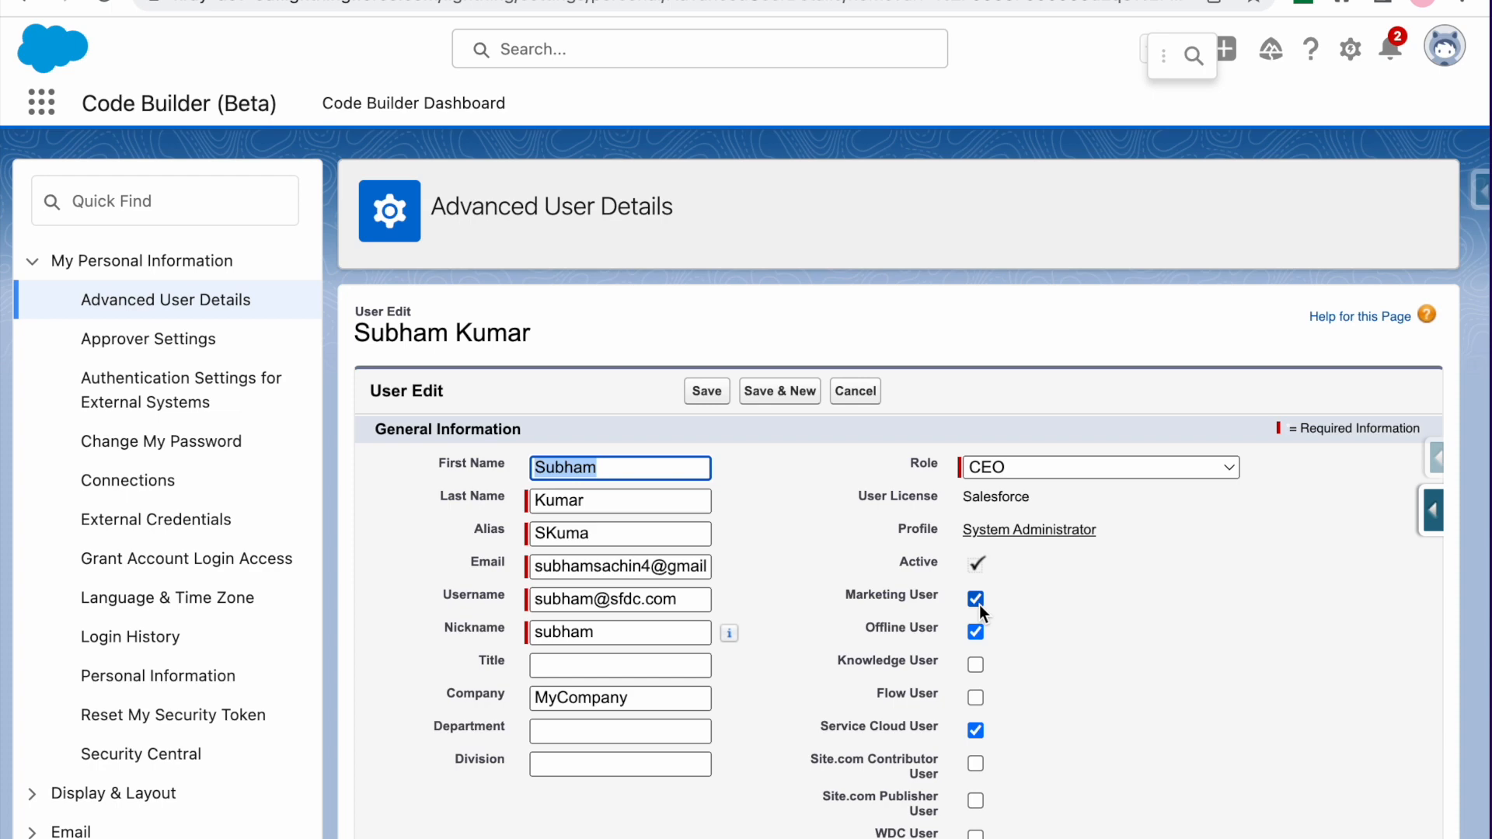
{"action": "left_click", "coordinate": [708, 392]}
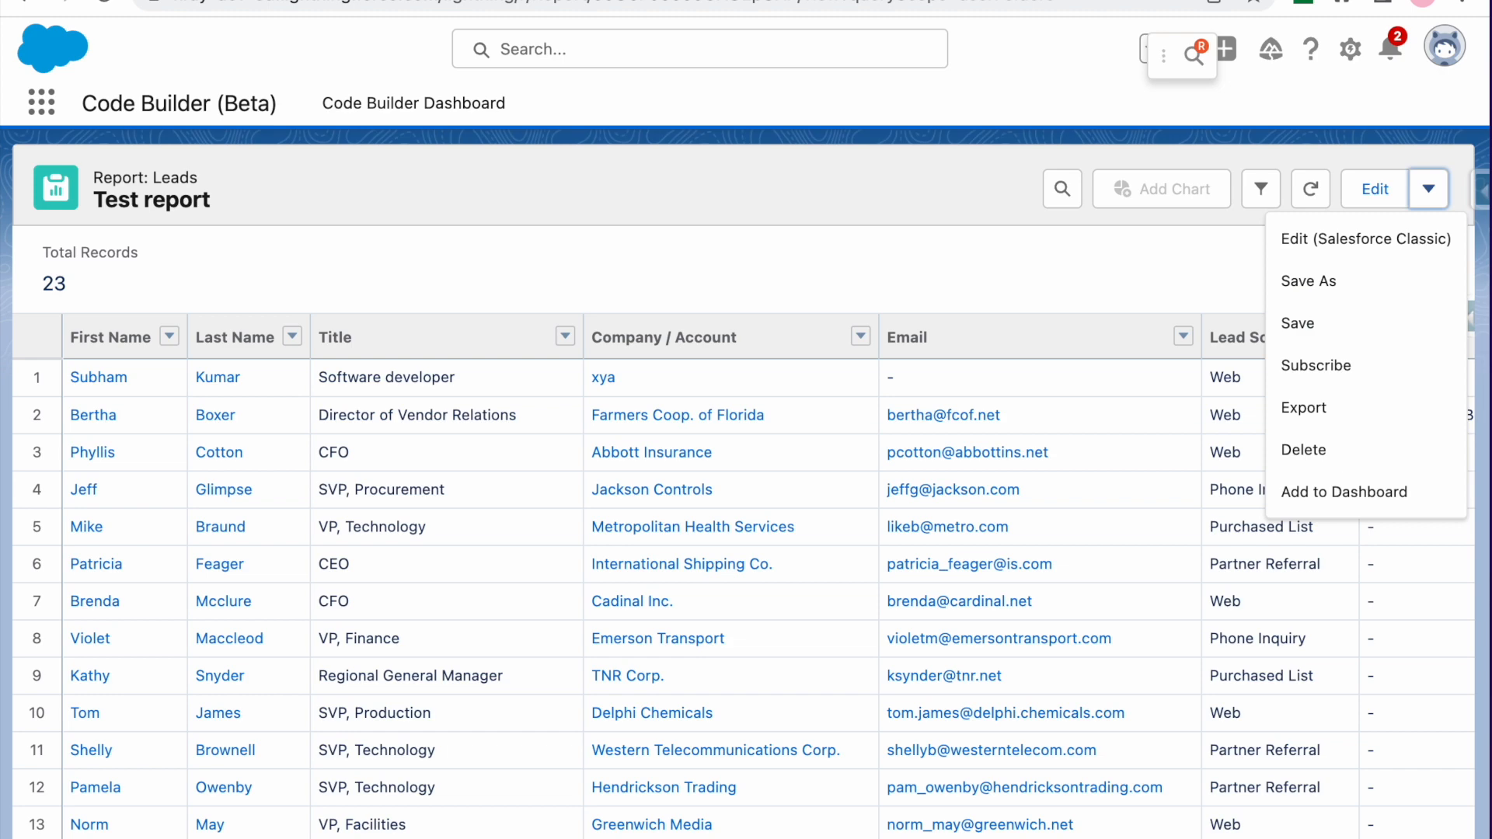
Refresh Test report to recheck its additional actions, and reload the Campaigns list to check for the New action.
{"action": "left_click", "coordinate": [106, 4]}
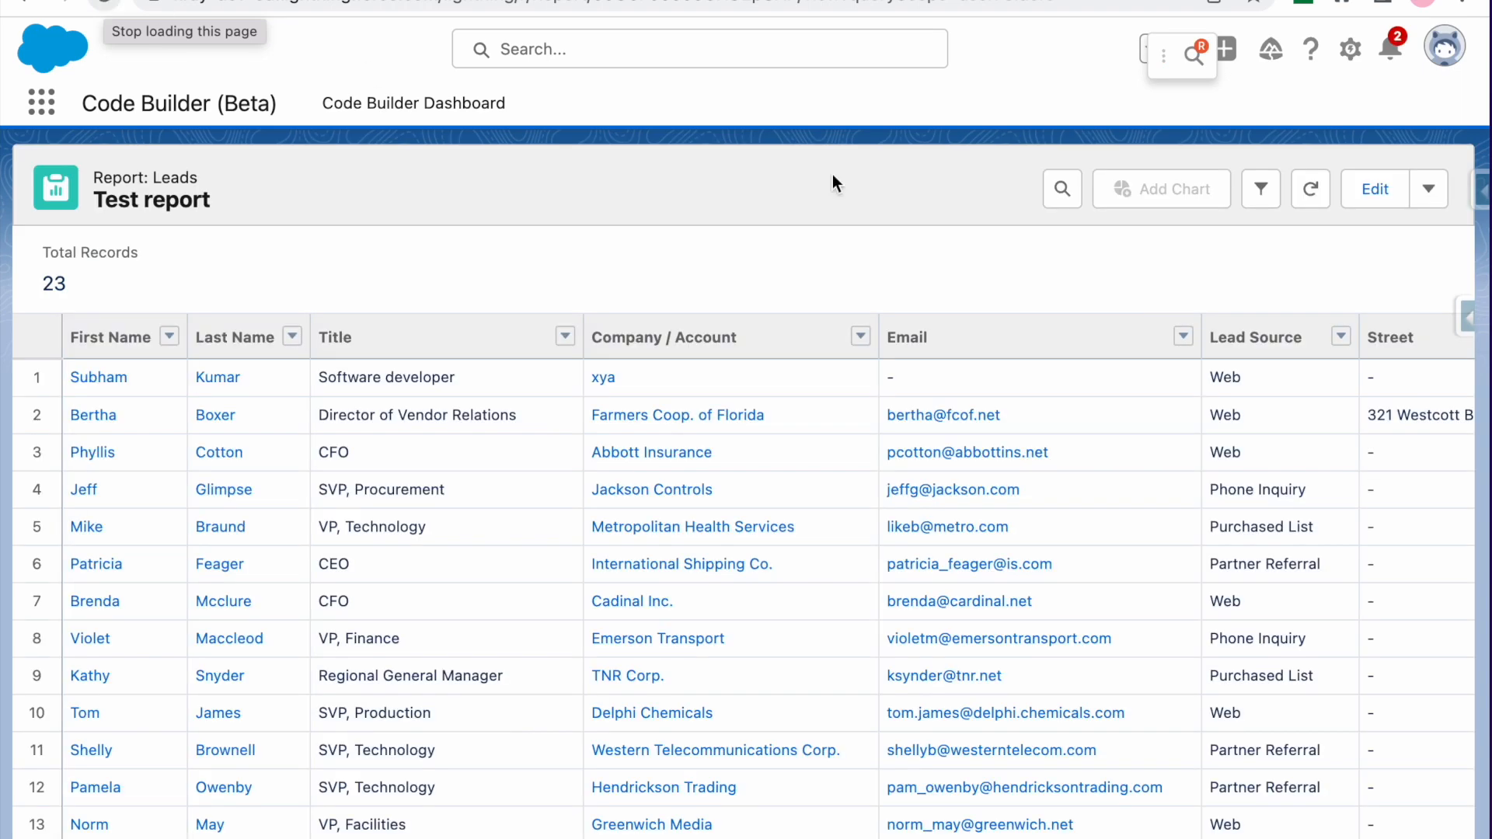
{"action": "left_click", "coordinate": [1429, 194]}
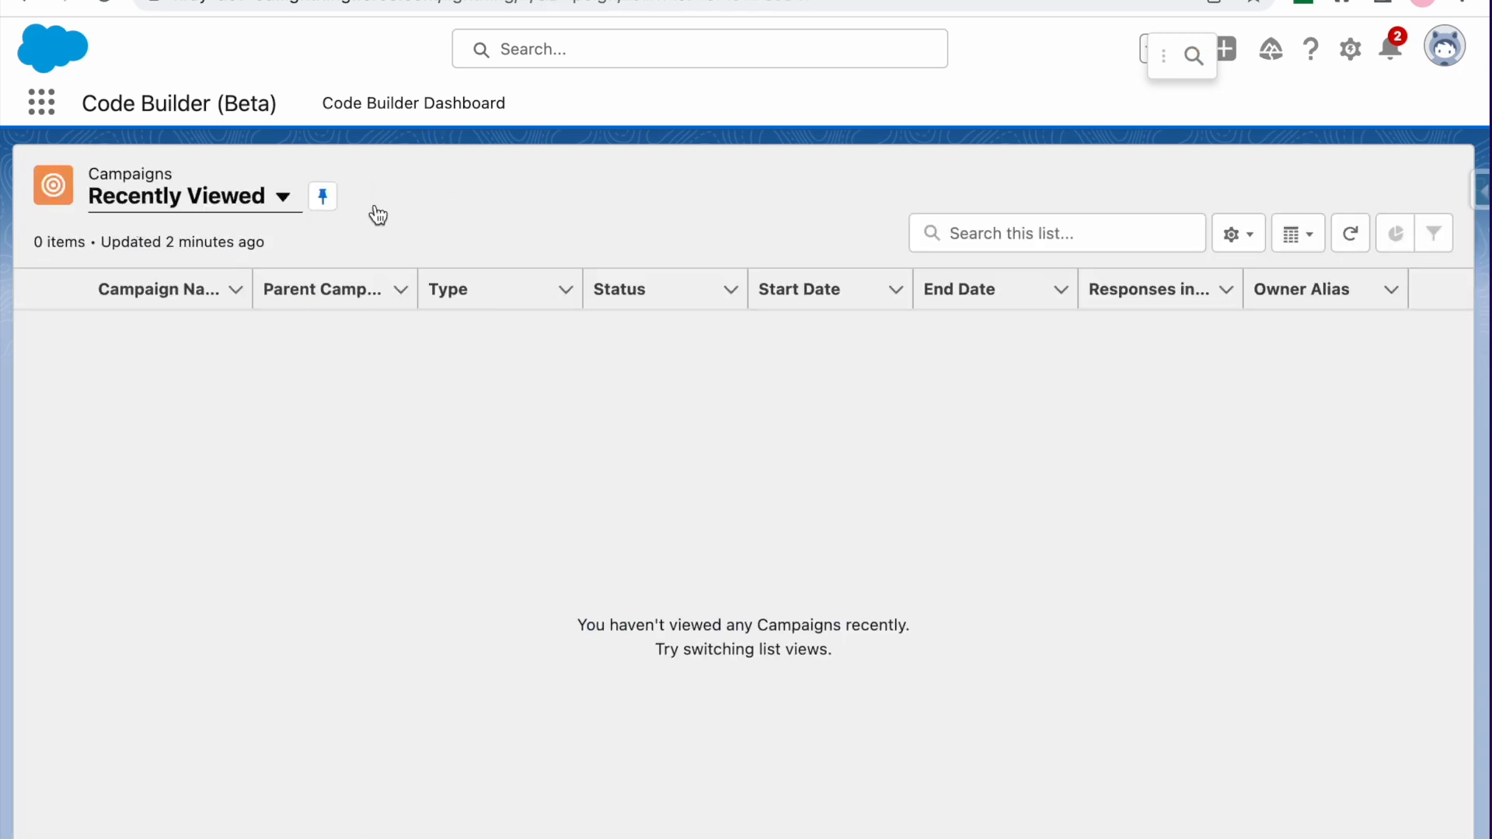
{"action": "left_click", "coordinate": [102, 5]}
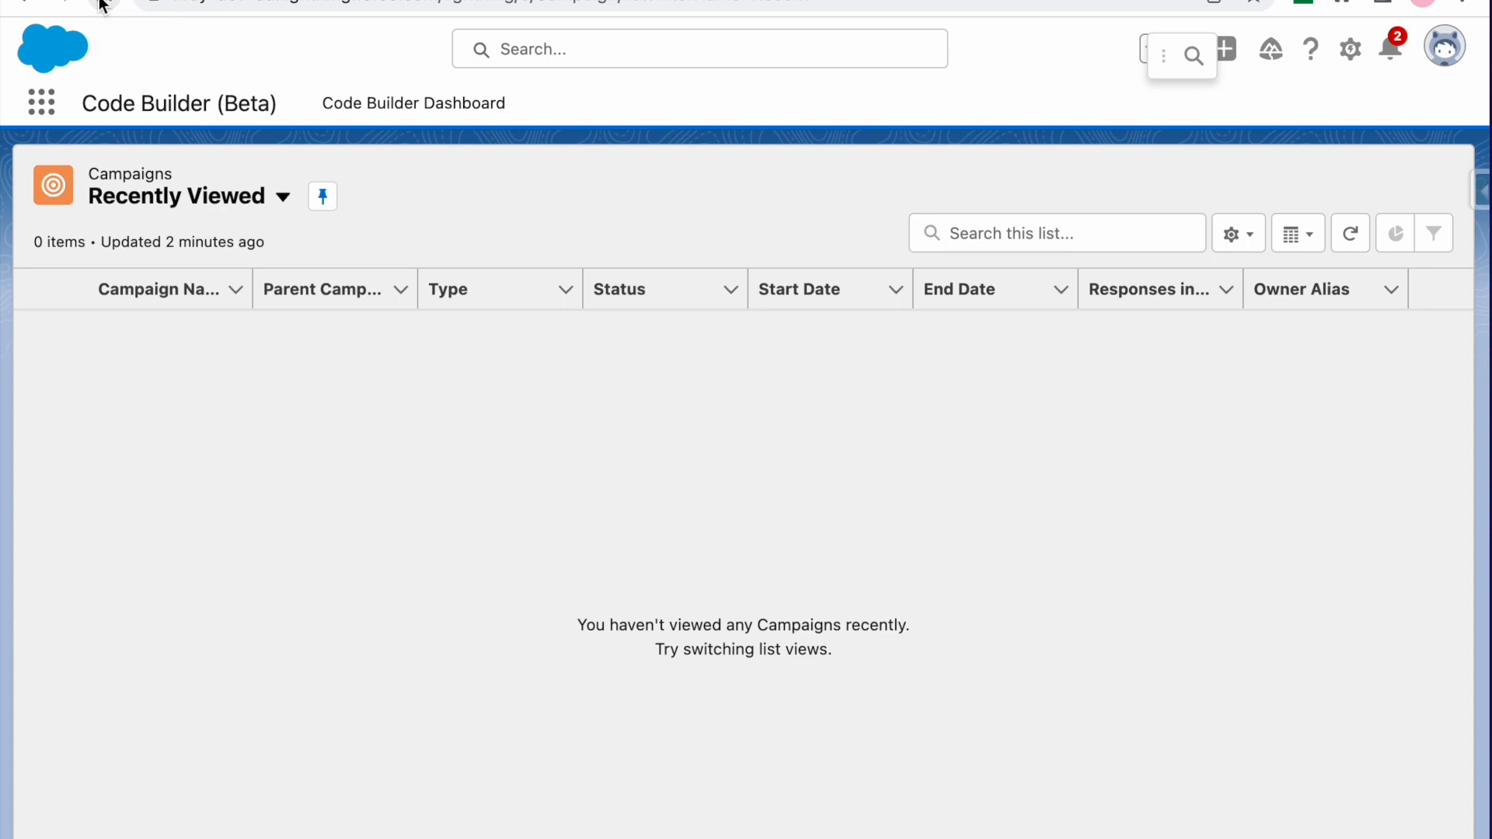